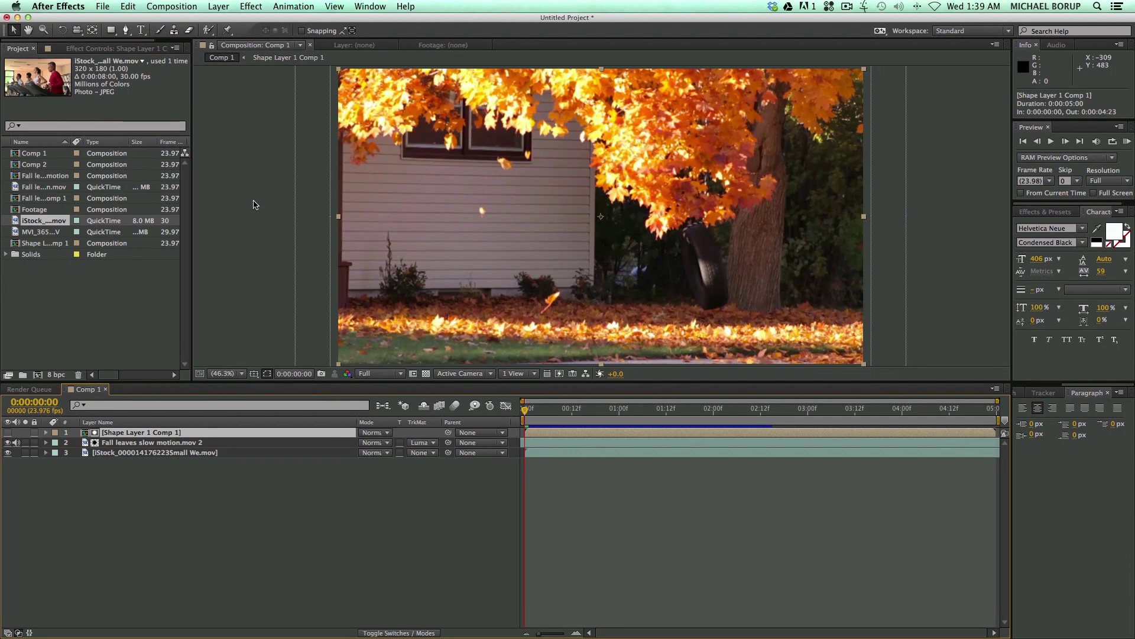
Preview the existing triangle matte transition, checking the leaves layer's Luma matte and toggling layer visibility.
drag(525, 410, 564, 422)
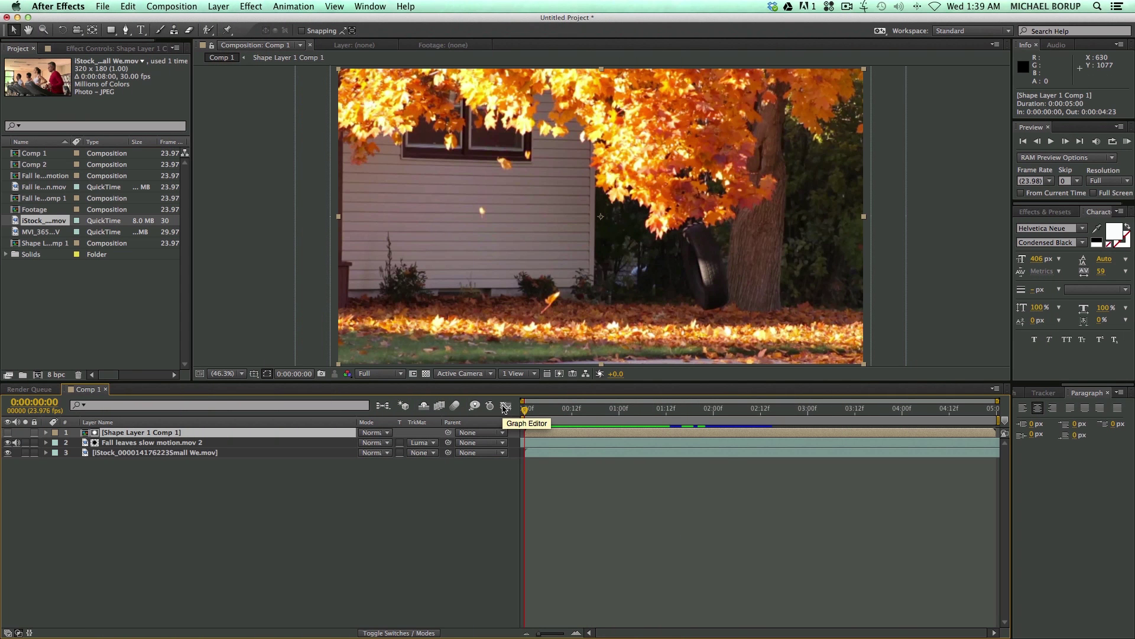
click(422, 442)
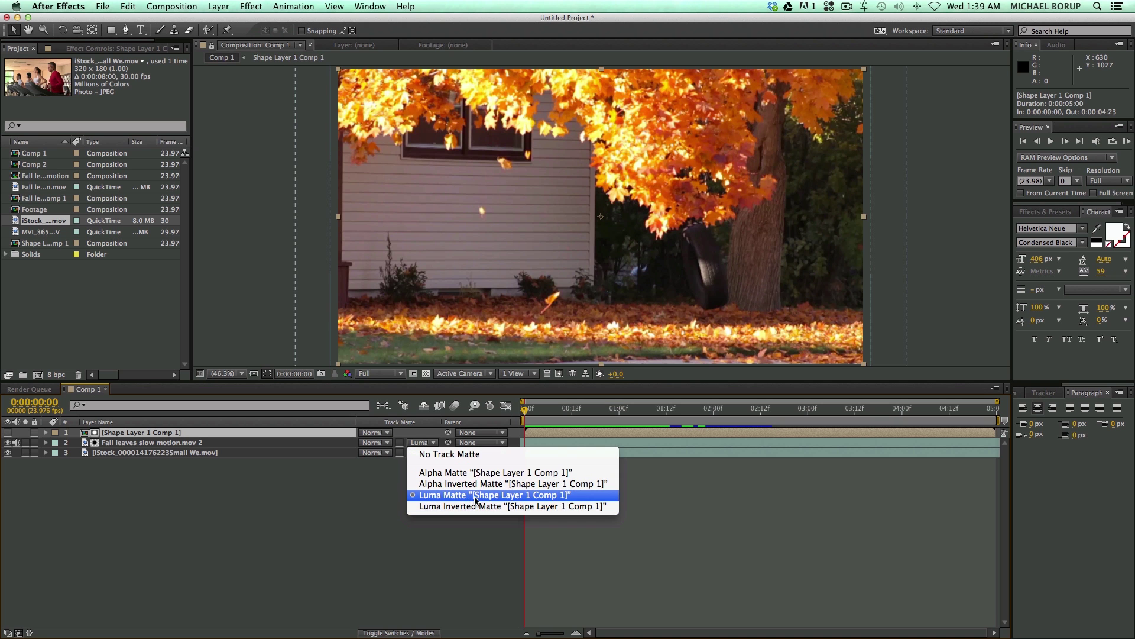
click(662, 523)
click(8, 443)
click(8, 432)
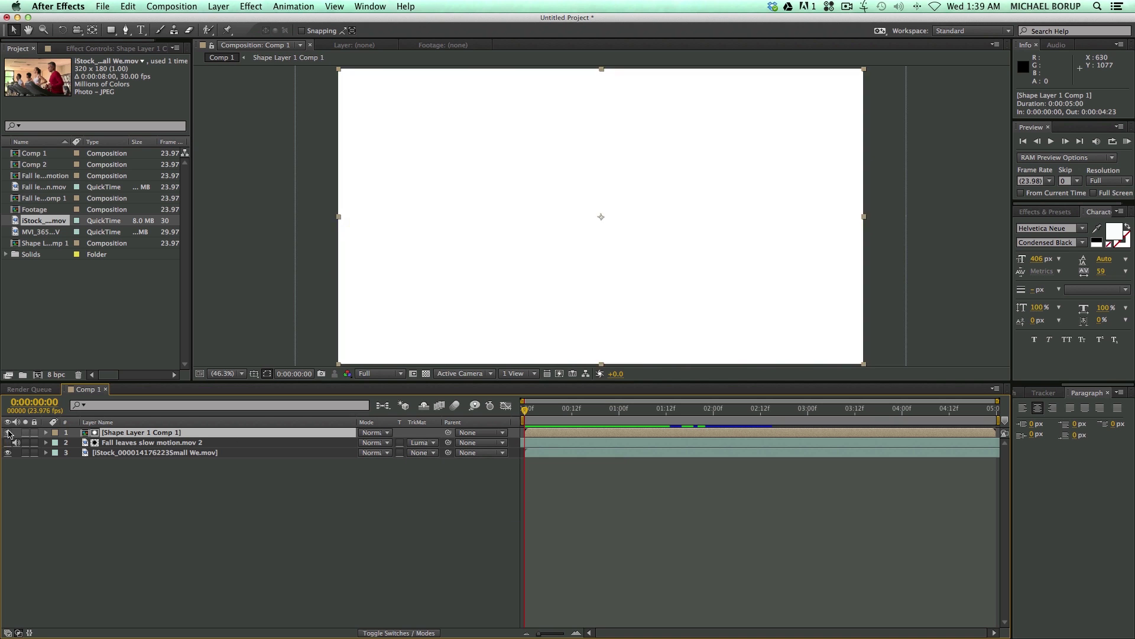
drag(524, 412, 611, 419)
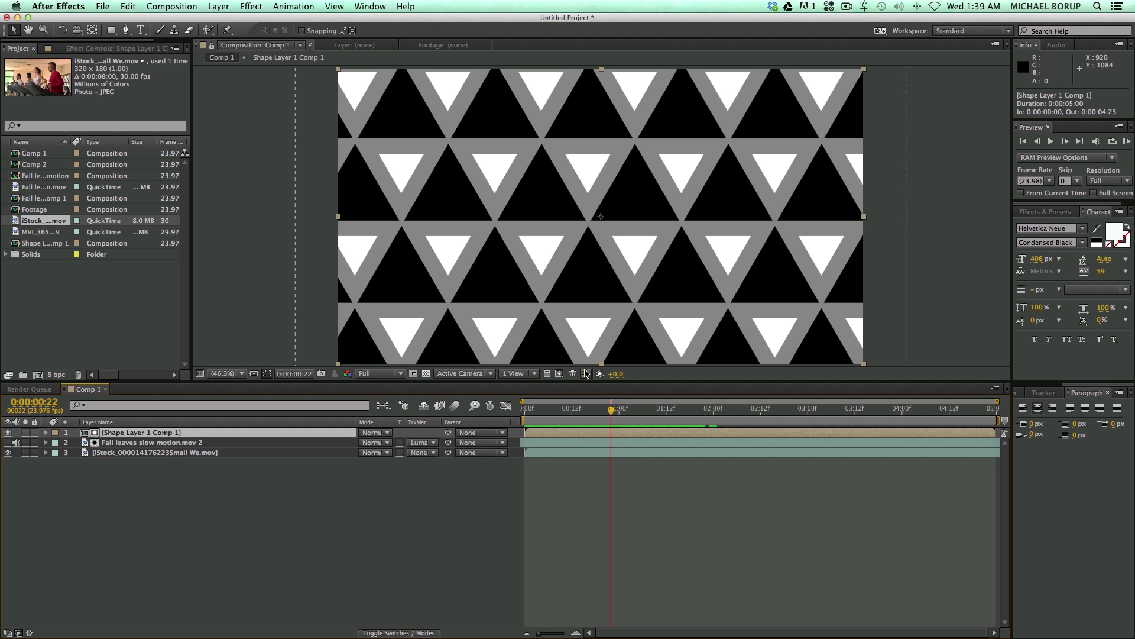
mouse_move(611, 409)
mouse_down()
mouse_move(526, 409)
mouse_move(715, 409)
mouse_move(596, 411)
mouse_move(619, 409)
mouse_up()
click(8, 433)
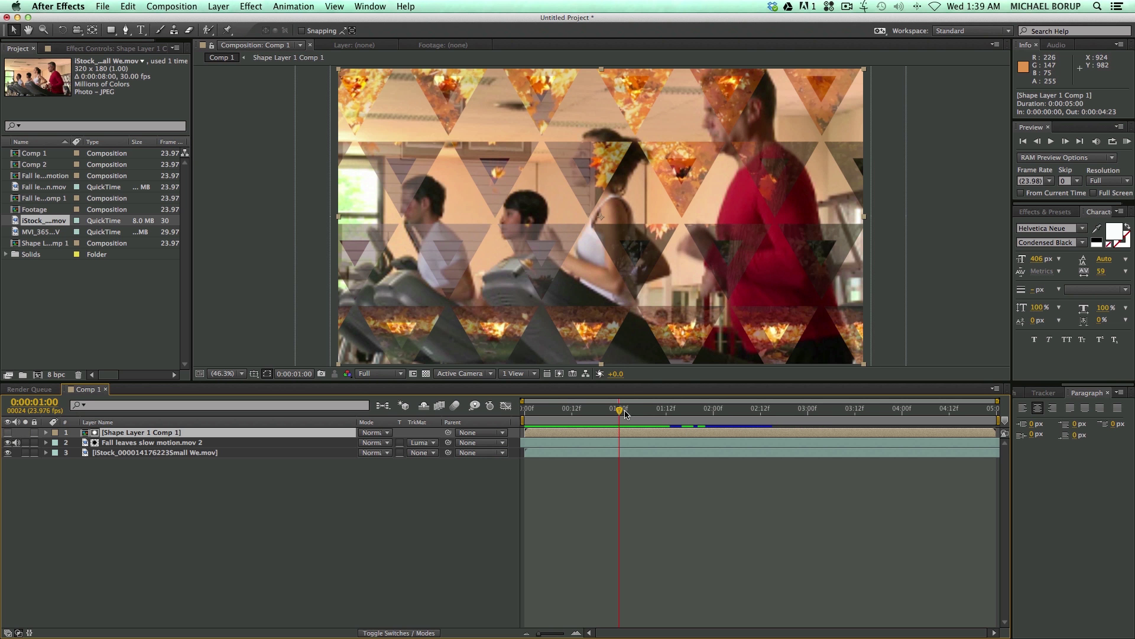
drag(621, 413, 524, 414)
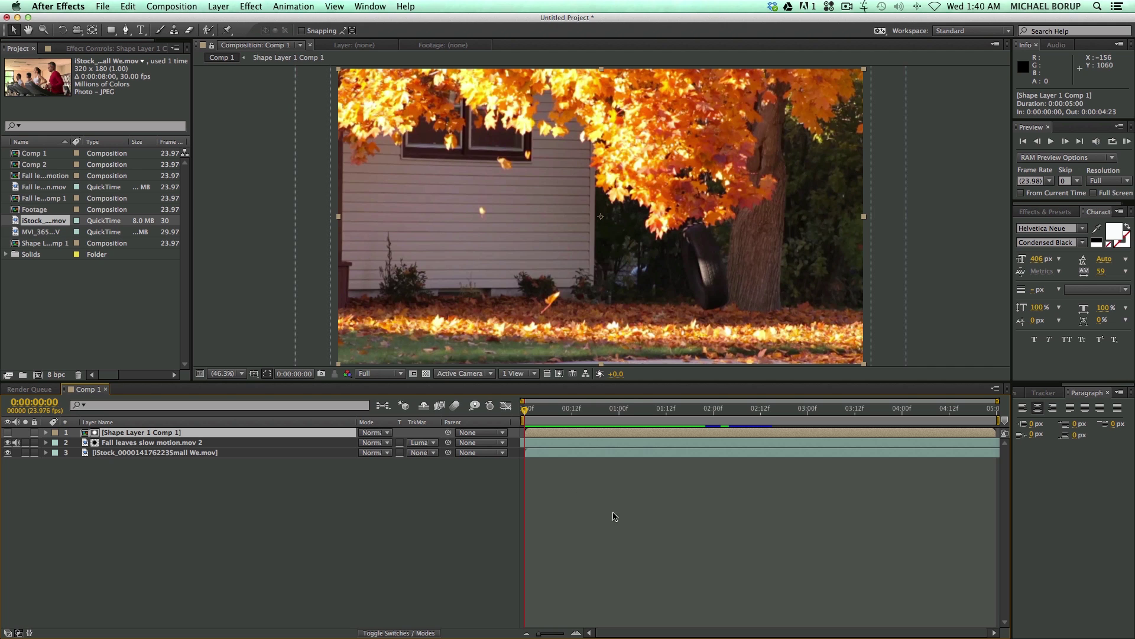
Create Comp 3 with default settings and draw a grey pentagon using the Polygon tool.
key(super+n)
click(589, 368)
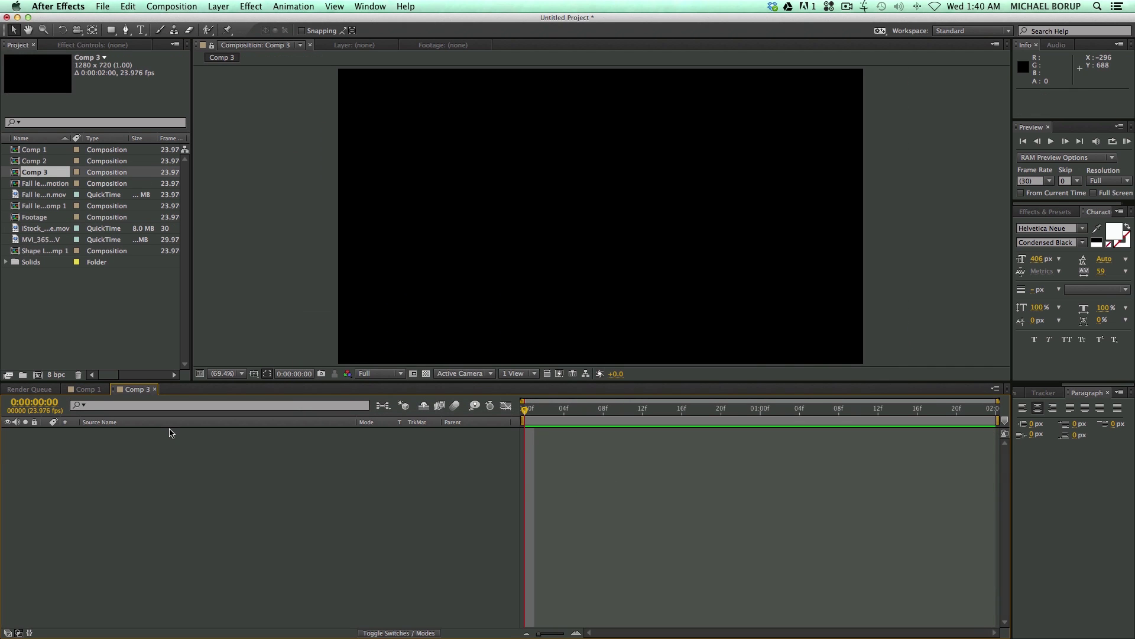
click(111, 30)
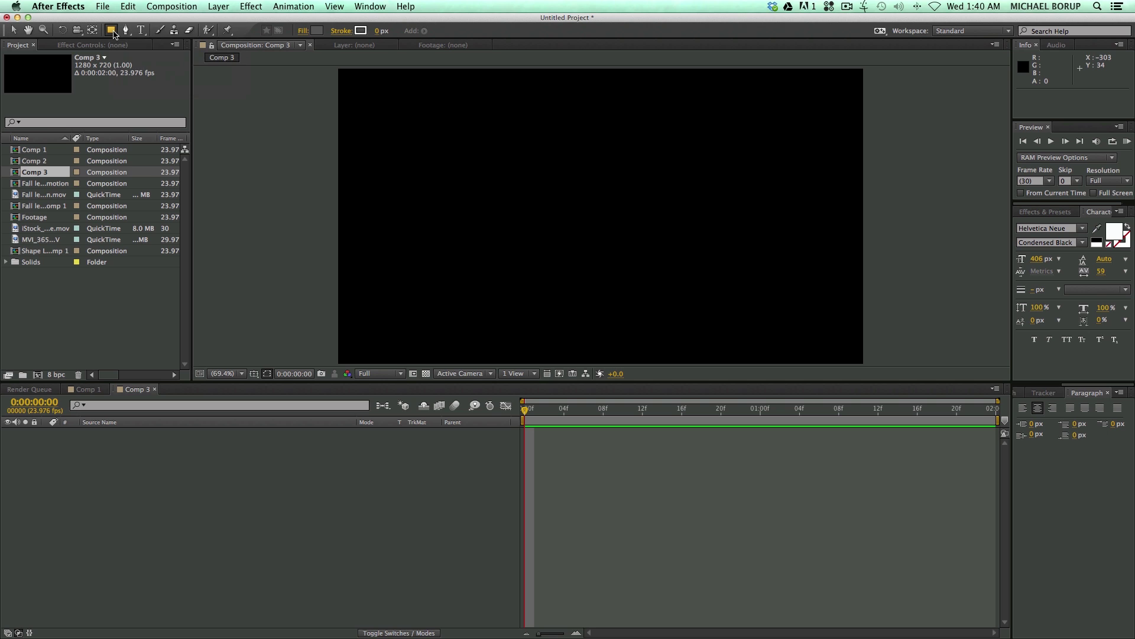
mouse_move(114, 34)
mouse_down()
mouse_move(142, 45)
mouse_move(163, 80)
mouse_move(169, 73)
mouse_up()
mouse_move(526, 205)
mouse_down()
mouse_move(594, 277)
mouse_move(580, 253)
mouse_move(552, 250)
mouse_up()
Reposition the pentagon and reduce Polystar Path 1's Points to 3 to make a triangle.
key(v)
drag(523, 190, 590, 211)
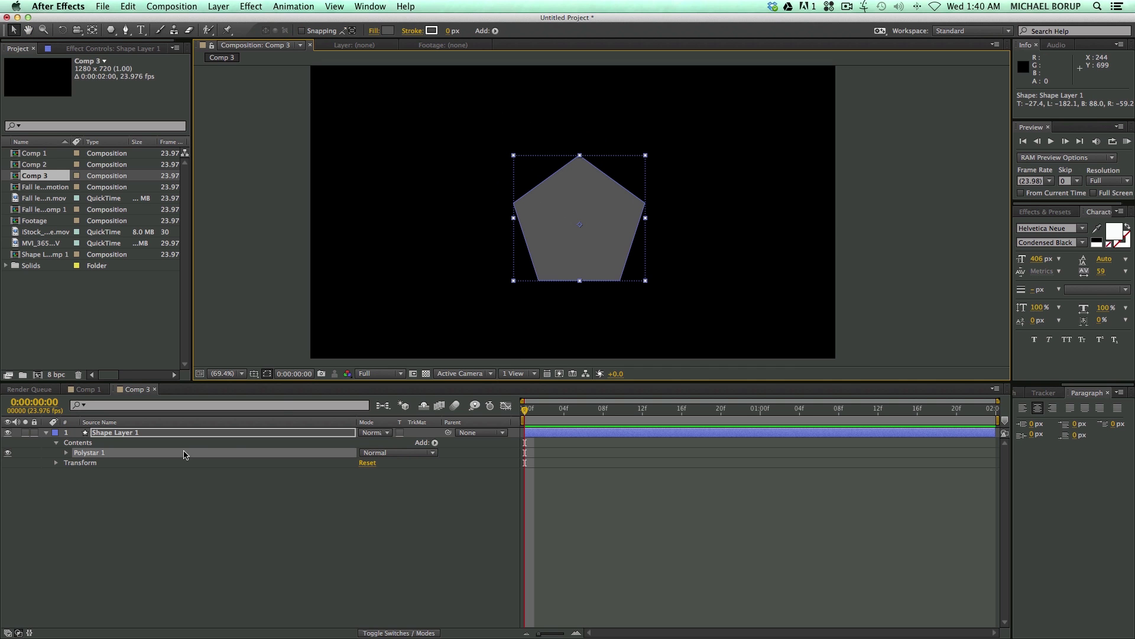
click(66, 453)
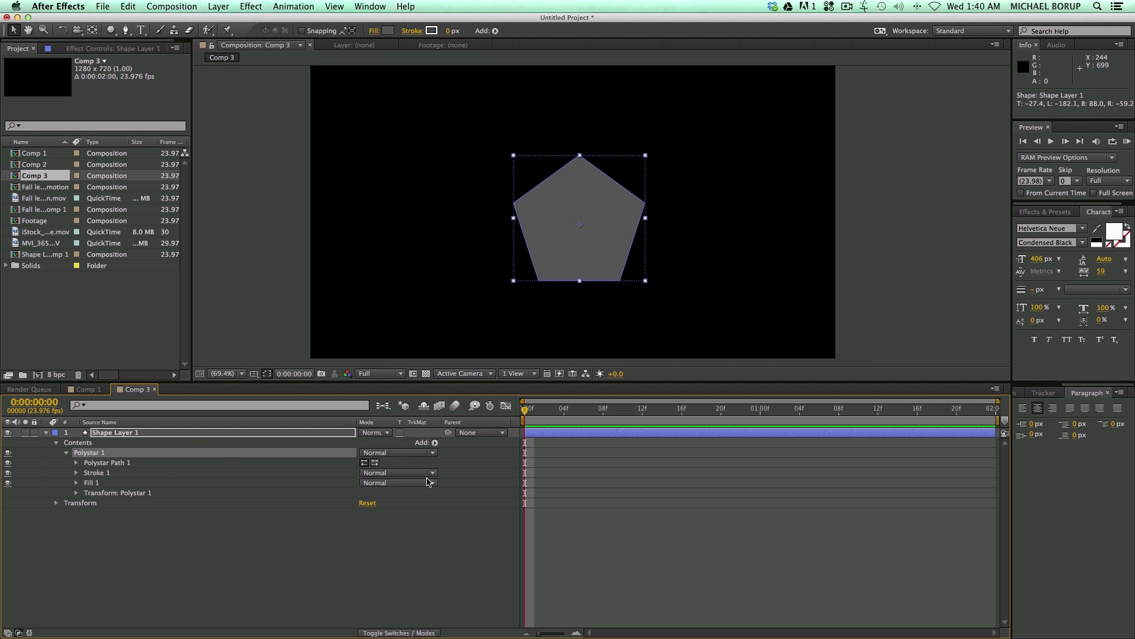
click(76, 463)
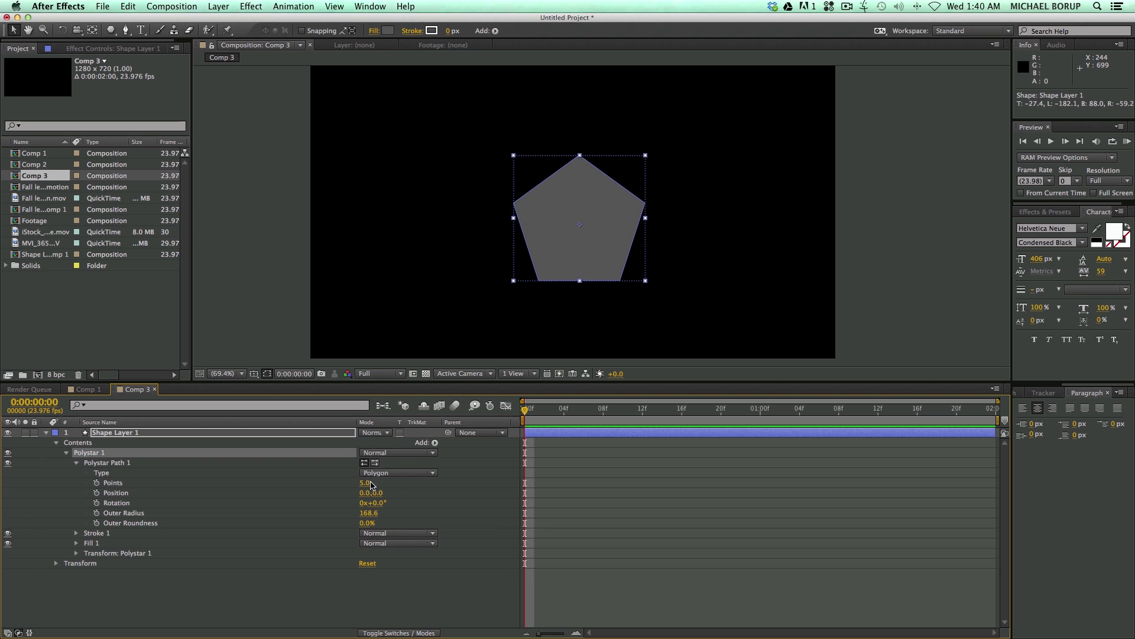
drag(368, 485, 278, 482)
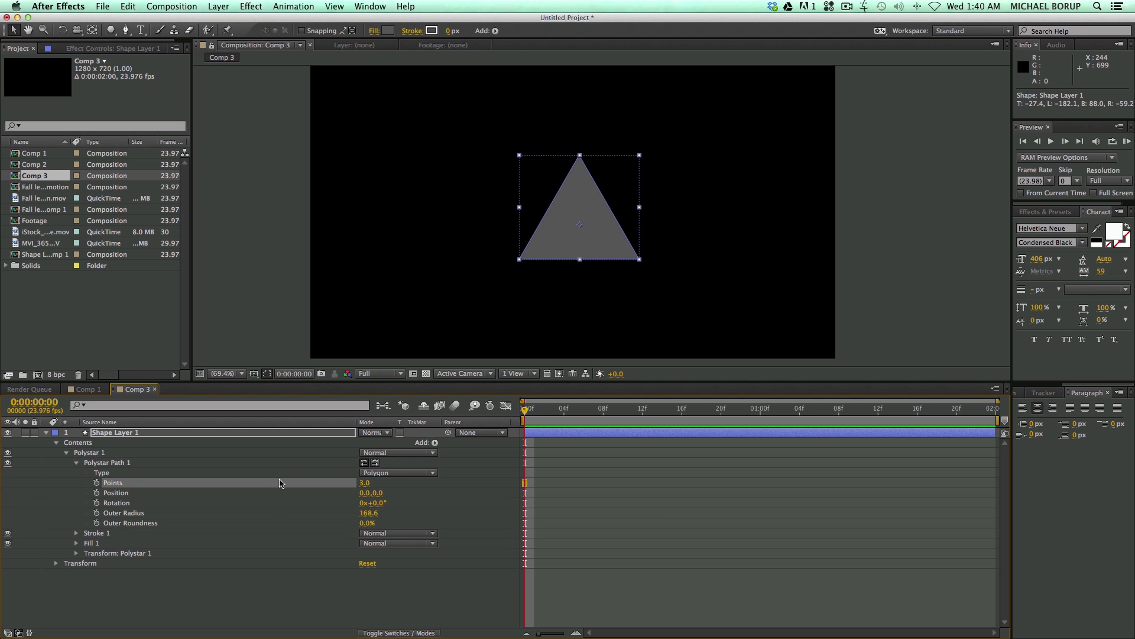
Set the triangle's Outer Radius to 100 and move it lower in the comp.
key(comma)
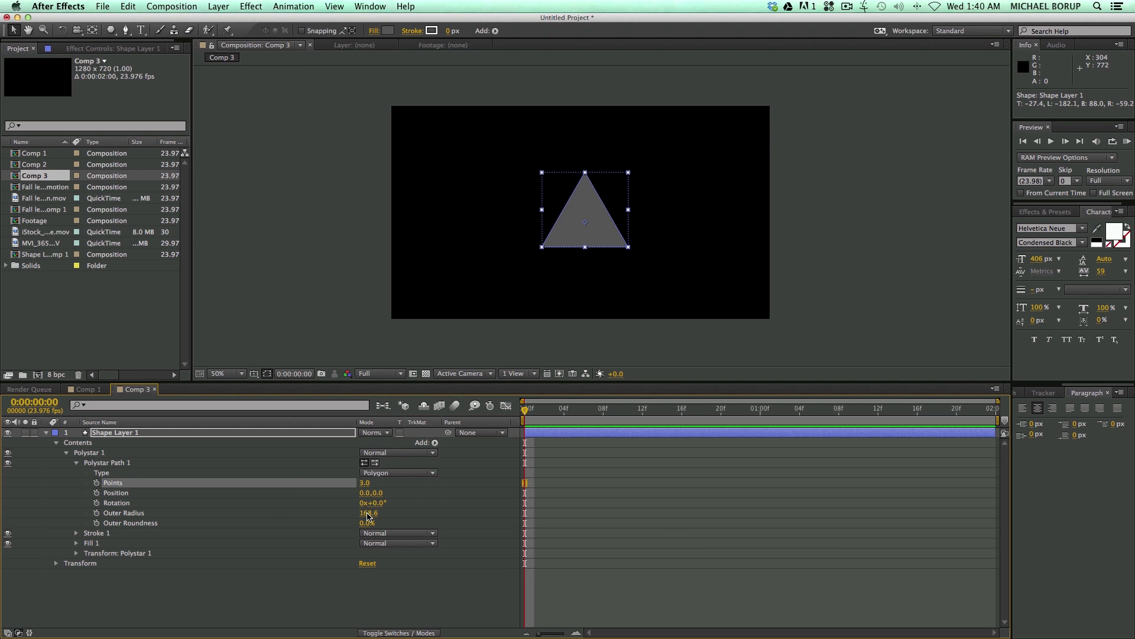
drag(368, 517, 337, 515)
drag(582, 225, 575, 253)
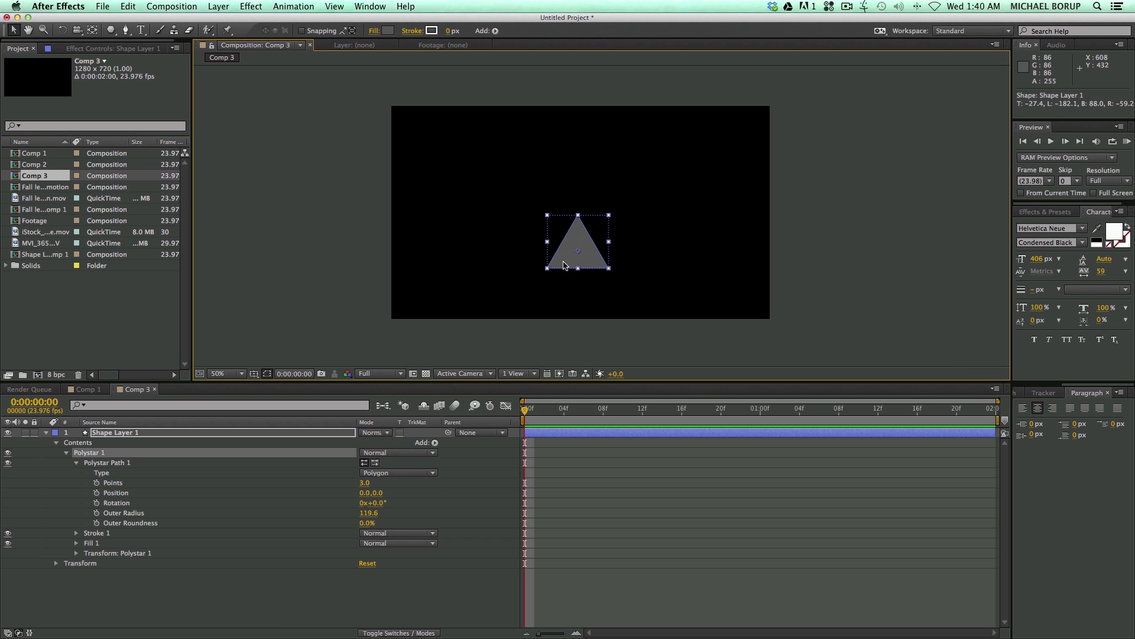
click(371, 513)
text(1)
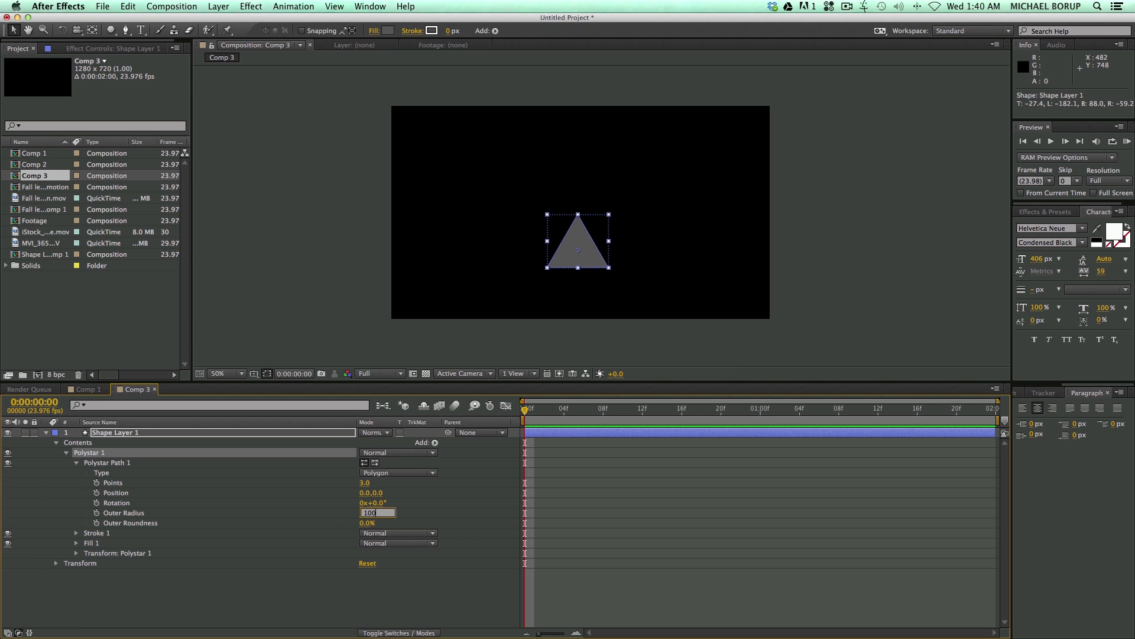
text(00)
key(Return)
click(858, 303)
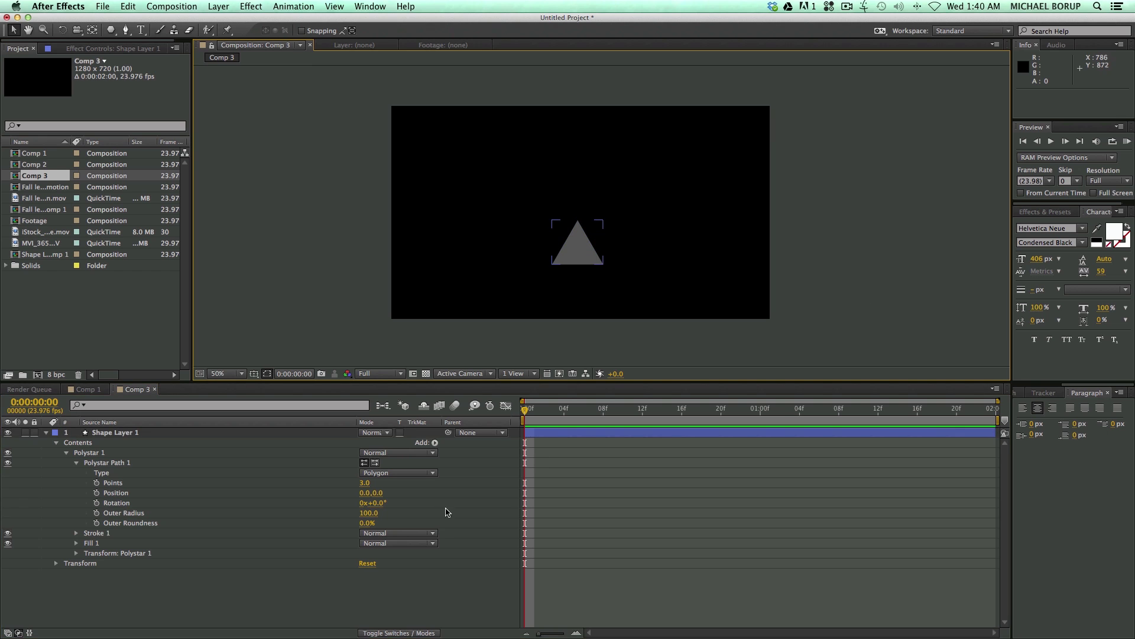
click(66, 453)
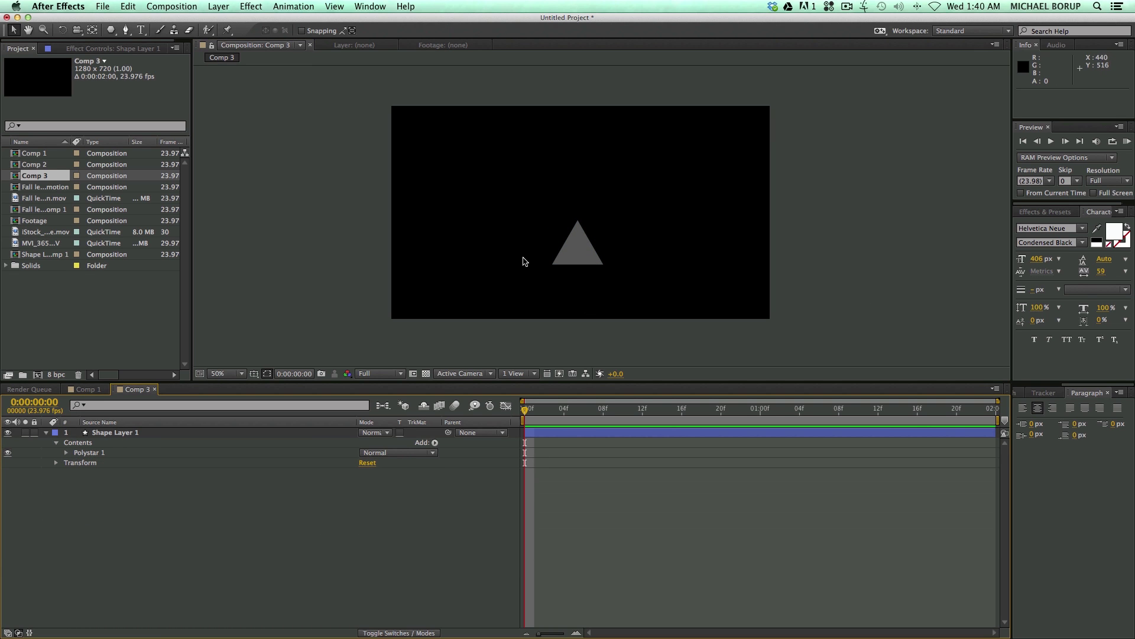
Turn on the transparency grid and set the triangle's Fill 1 color to white FFFFFF.
click(66, 453)
click(425, 374)
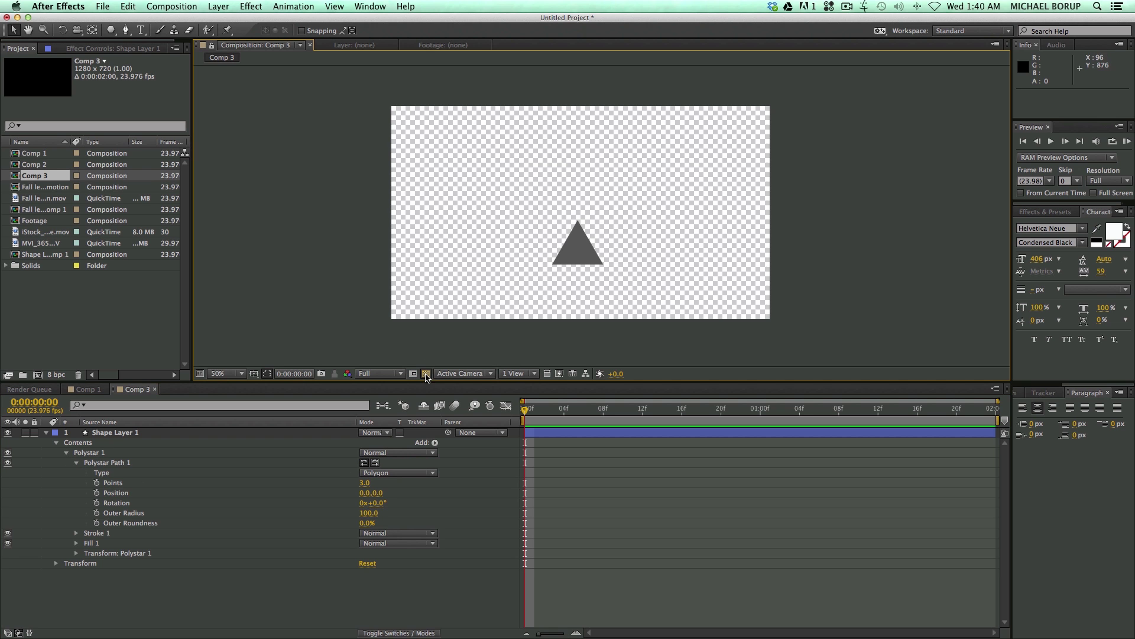
click(124, 514)
click(76, 543)
click(366, 573)
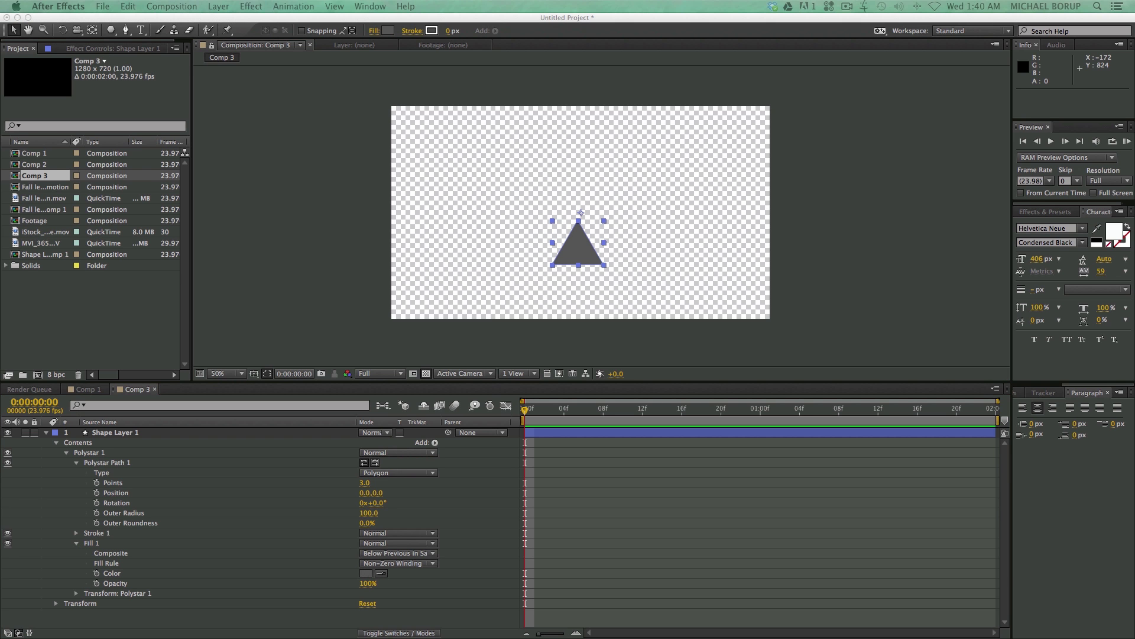
drag(362, 283, 206, 194)
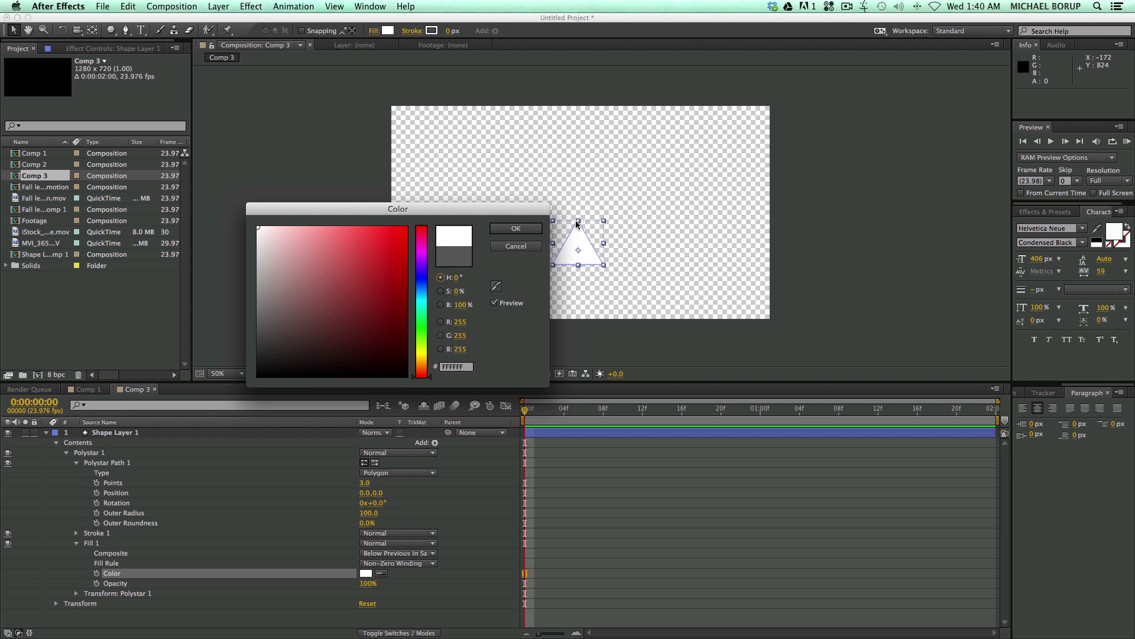
click(516, 228)
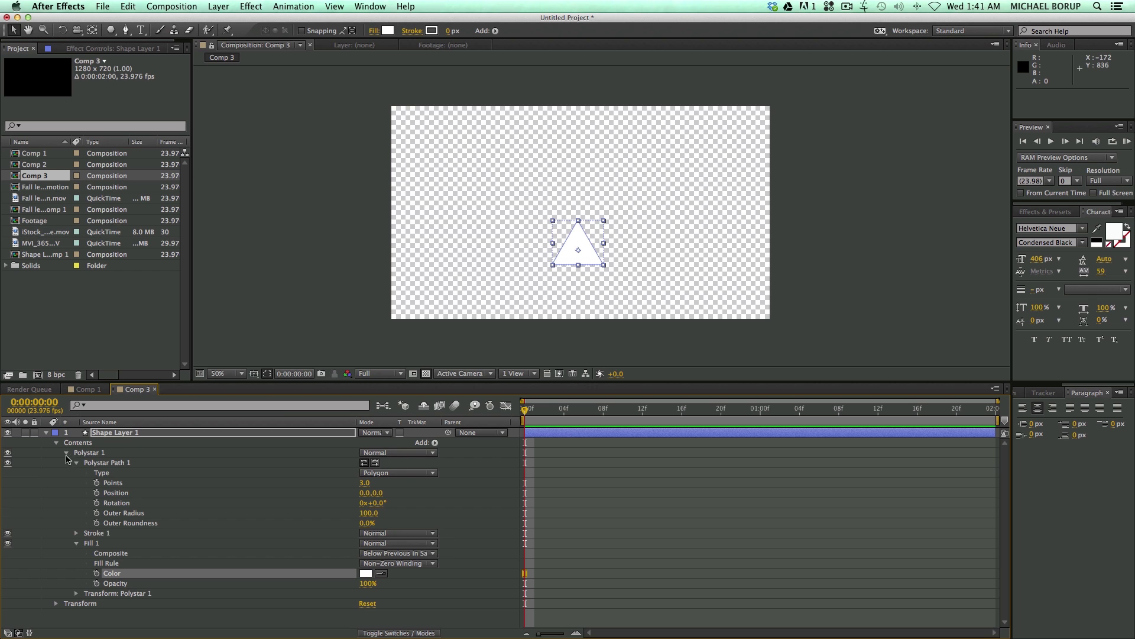
click(66, 453)
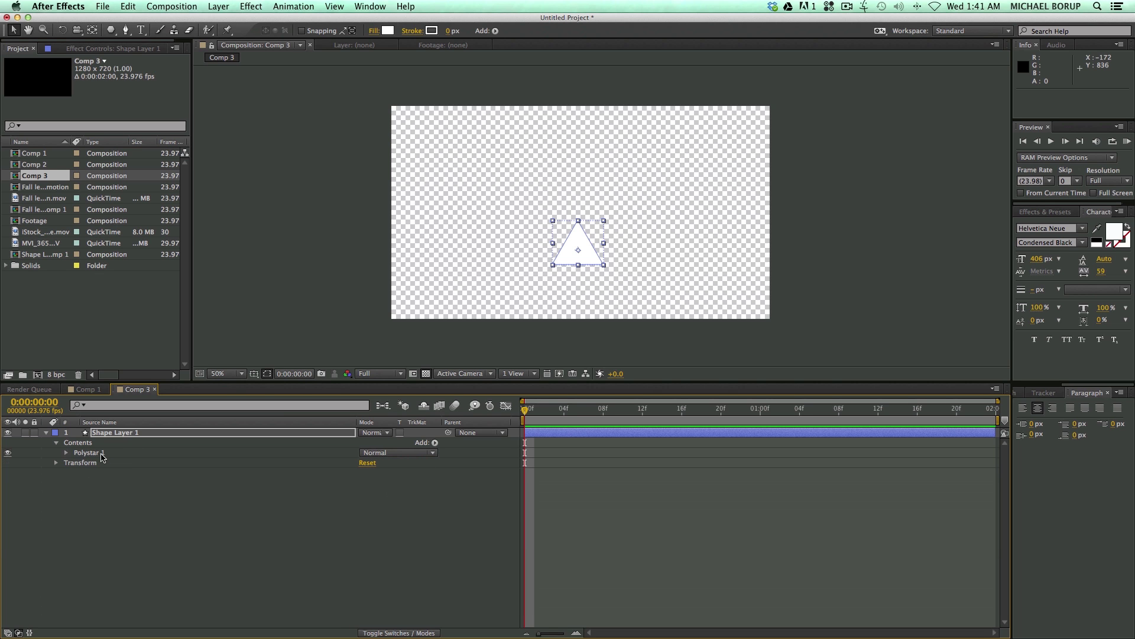
Add Repeater 1 to the Polystar 1 group, then zoom and pan to centre the three triangles.
click(100, 454)
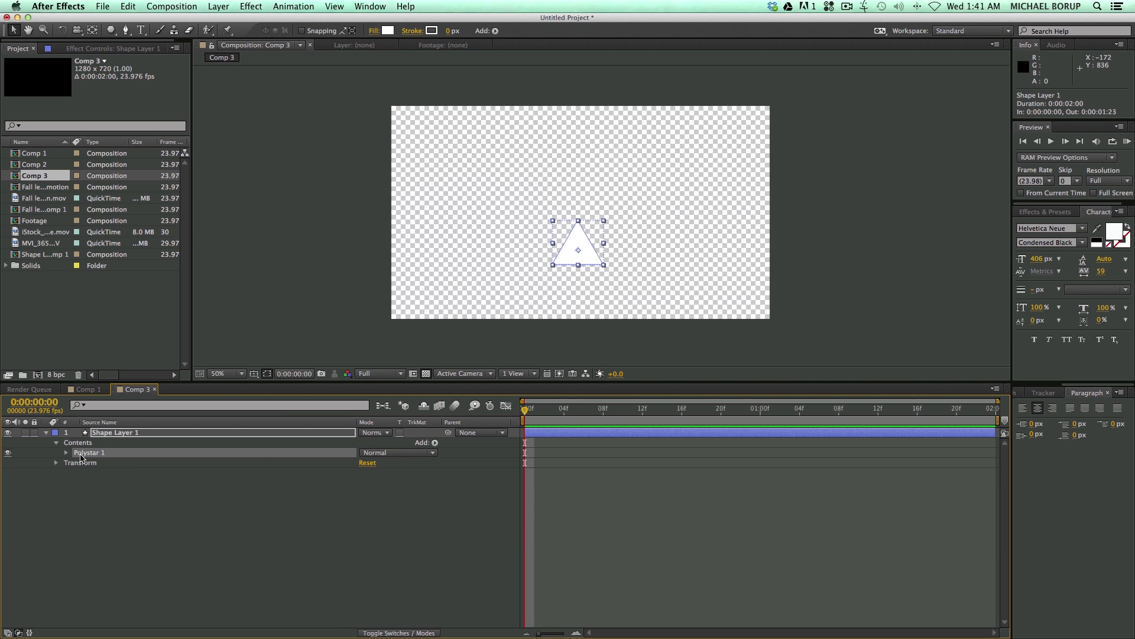
click(434, 443)
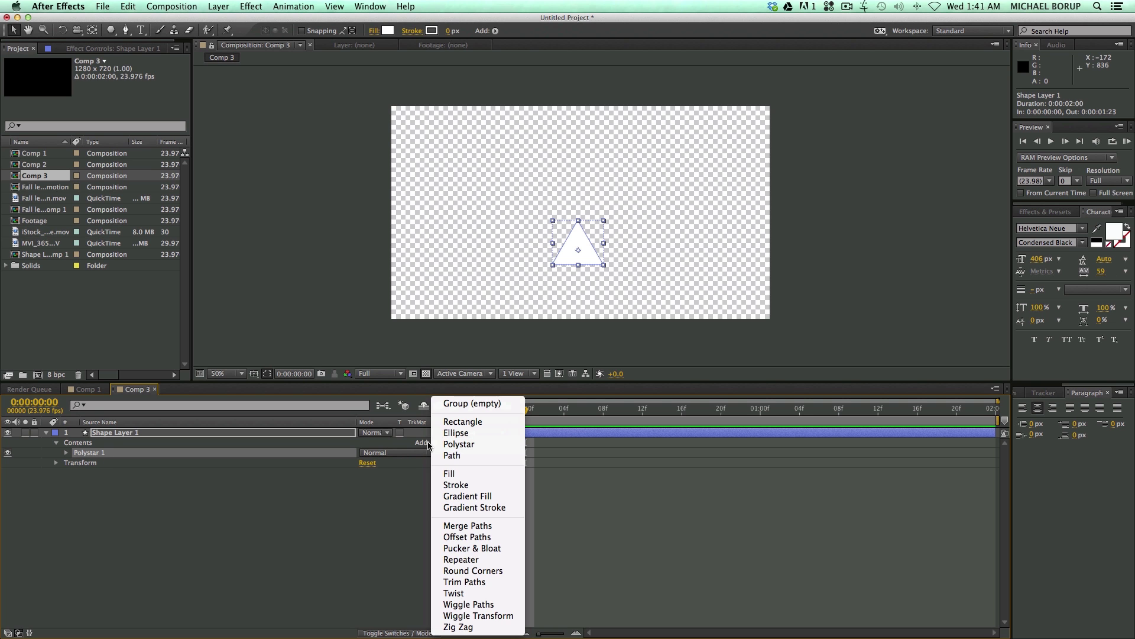
click(473, 559)
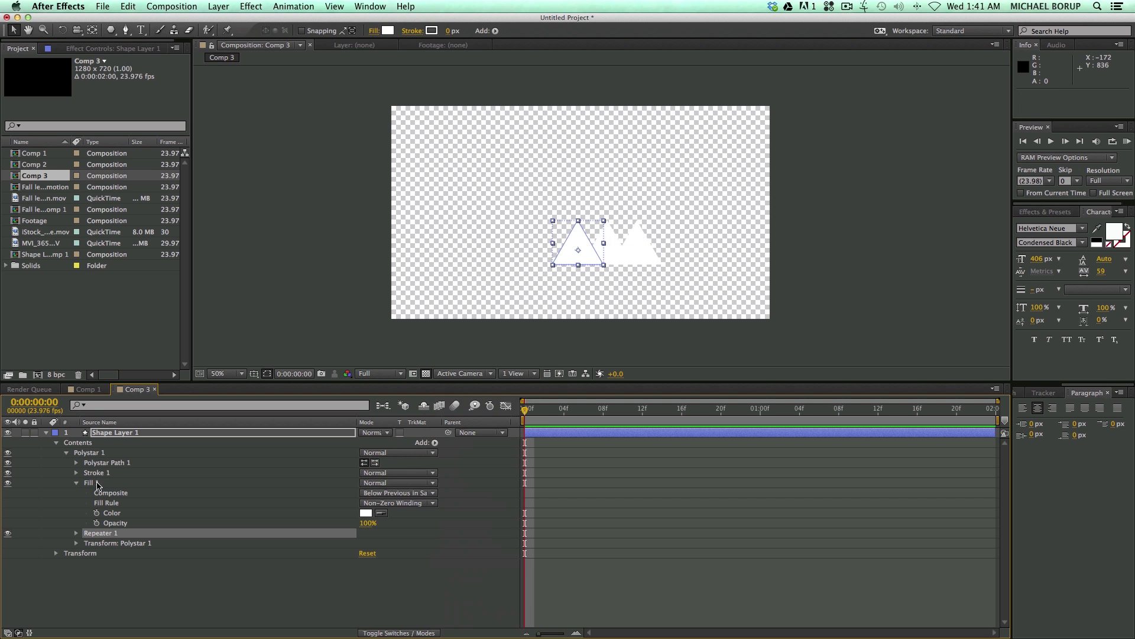
scroll(582, 288, up, 2)
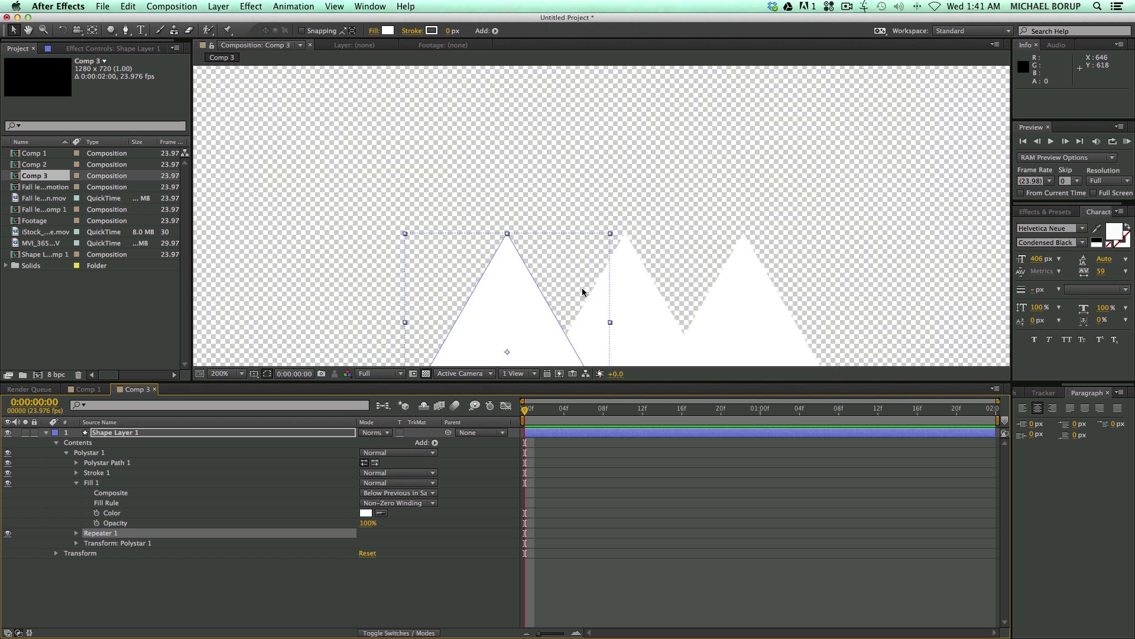
drag(581, 292, 523, 228)
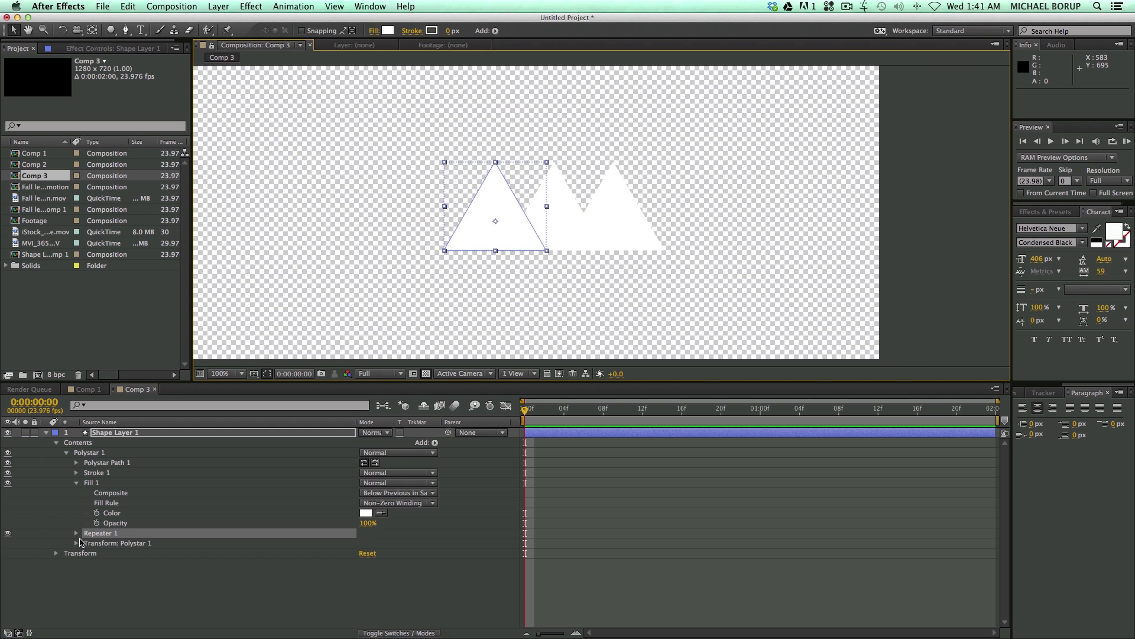
Expand Repeater 1 and its Transform properties, trying and then undoing a scale change.
click(76, 534)
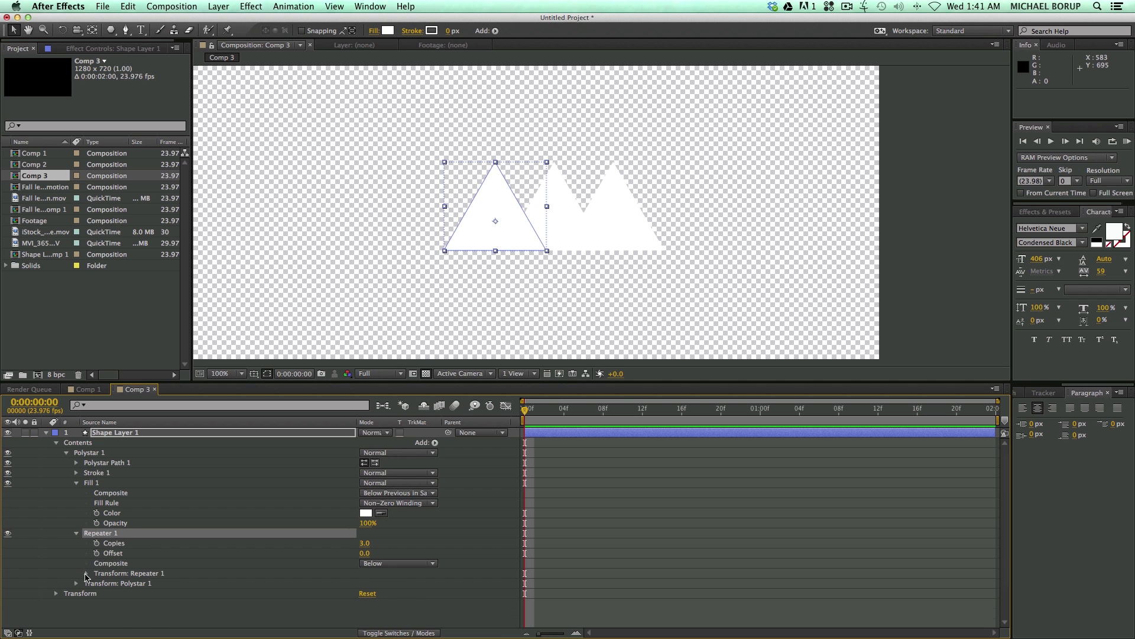
click(87, 574)
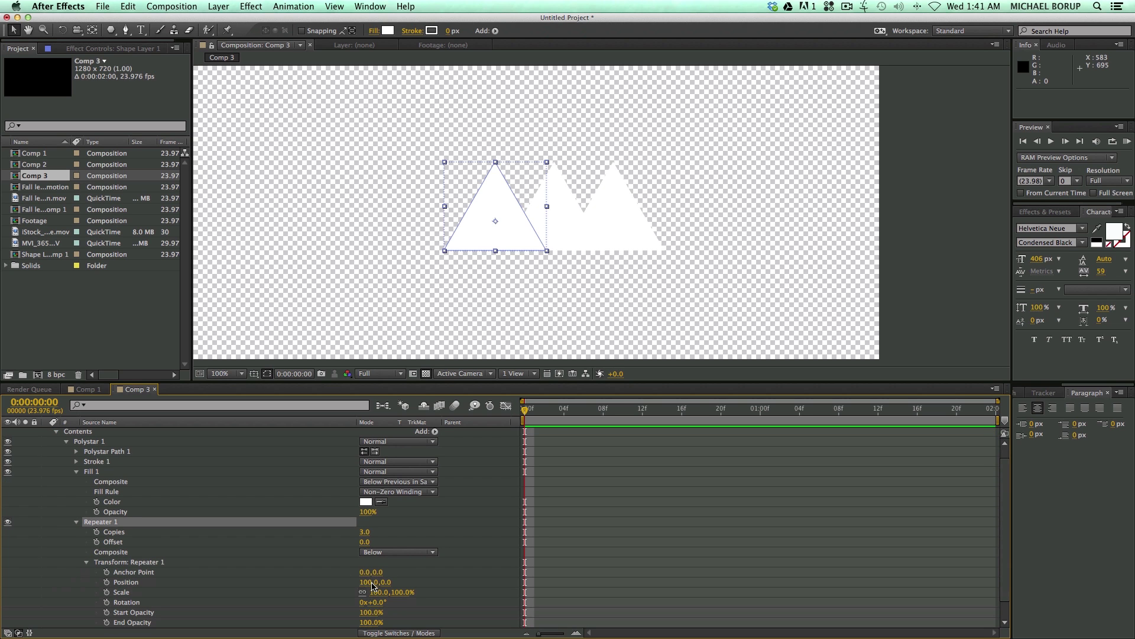
drag(377, 594, 413, 587)
key(super+z)
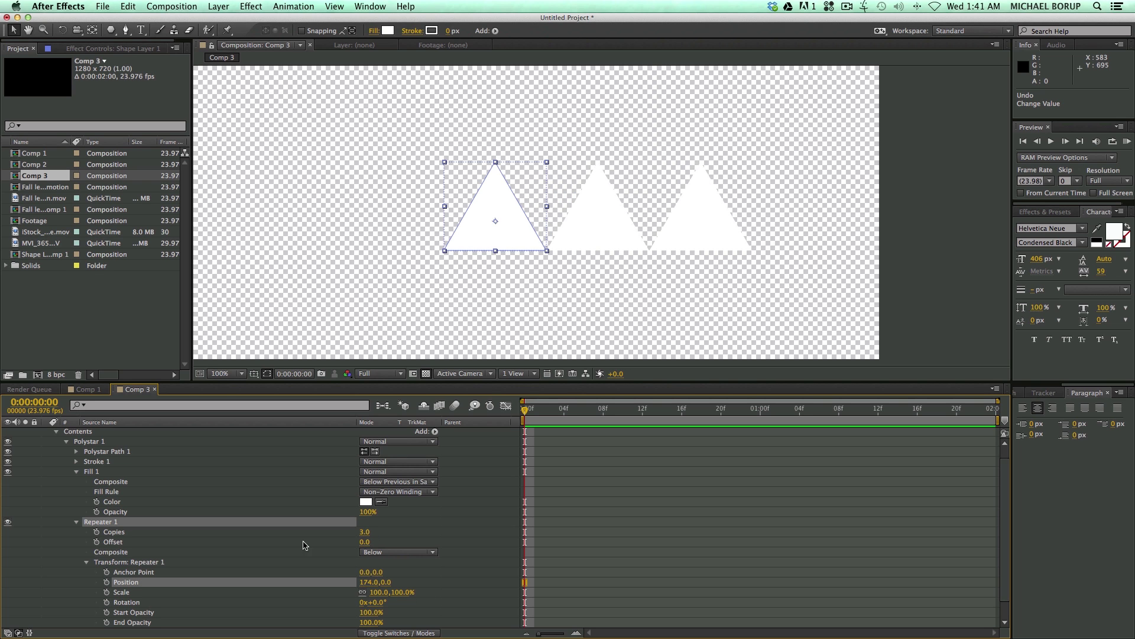
Set Repeater 1 to 11 copies with offset -6 and position 174,0.
mouse_move(359, 532)
mouse_down()
mouse_move(372, 542)
mouse_move(355, 542)
mouse_up()
scroll(527, 282, down, 8)
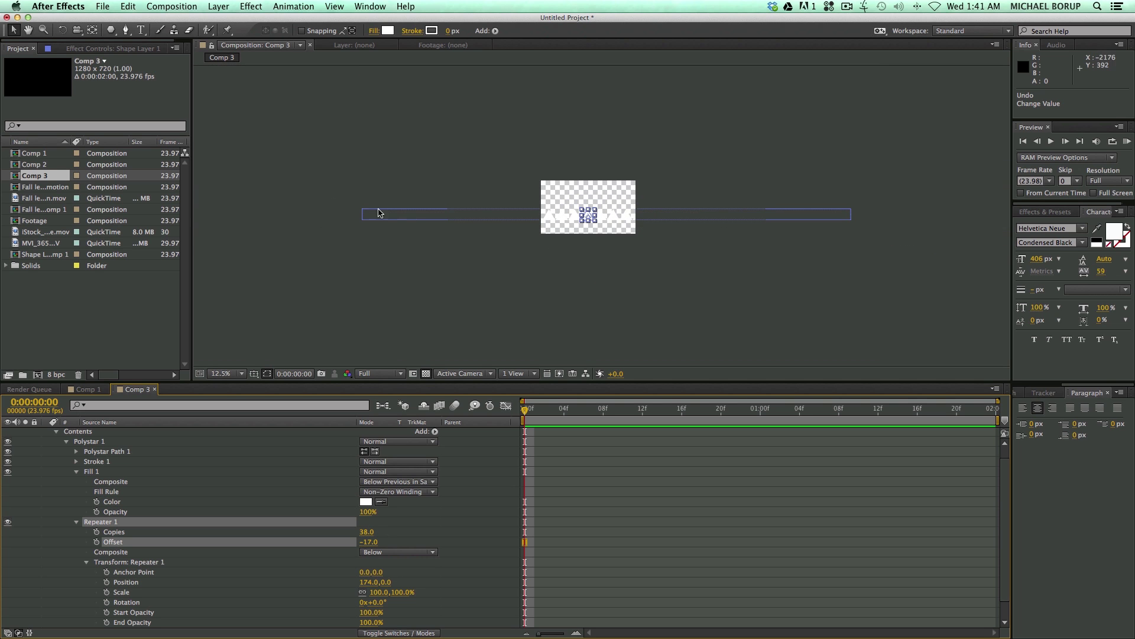
scroll(489, 254, up, 4)
scroll(488, 254, down, 2)
mouse_move(370, 533)
mouse_down()
mouse_move(353, 535)
mouse_move(371, 544)
mouse_up()
key(period)
key(period)
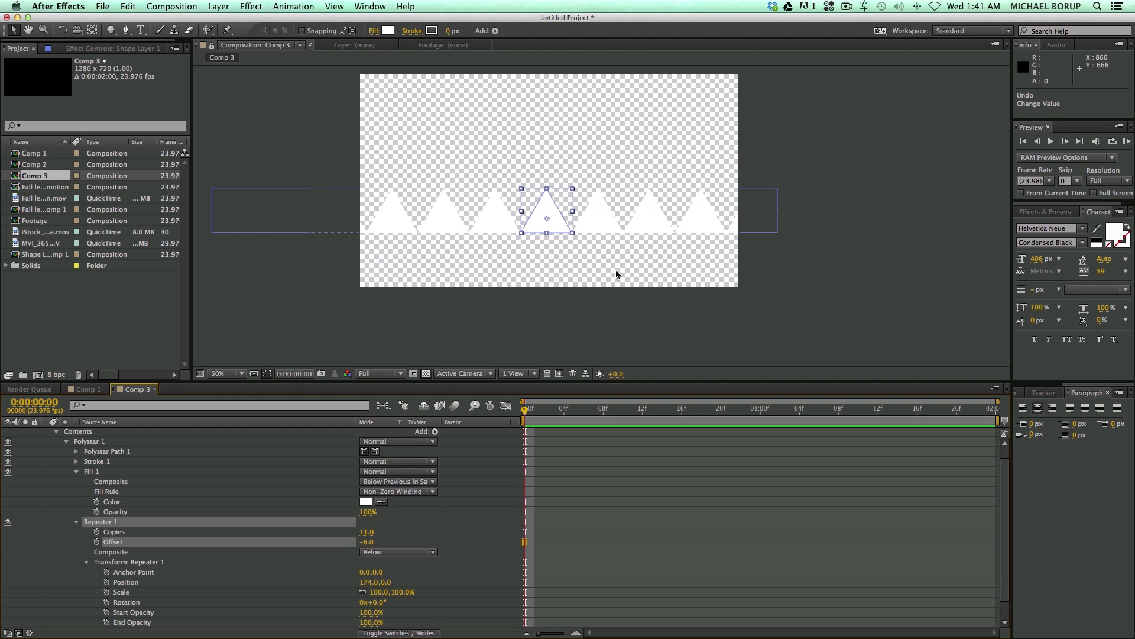
click(67, 442)
click(76, 453)
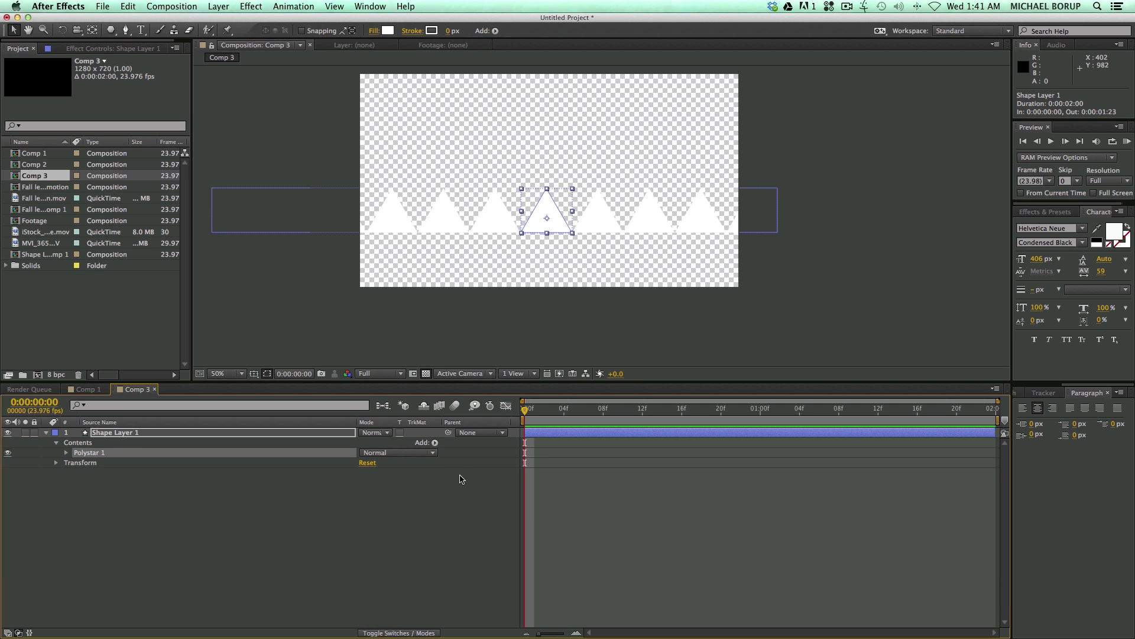
Add a second repeater to Polystar 1 and expand Repeater 2's Transform properties.
click(435, 442)
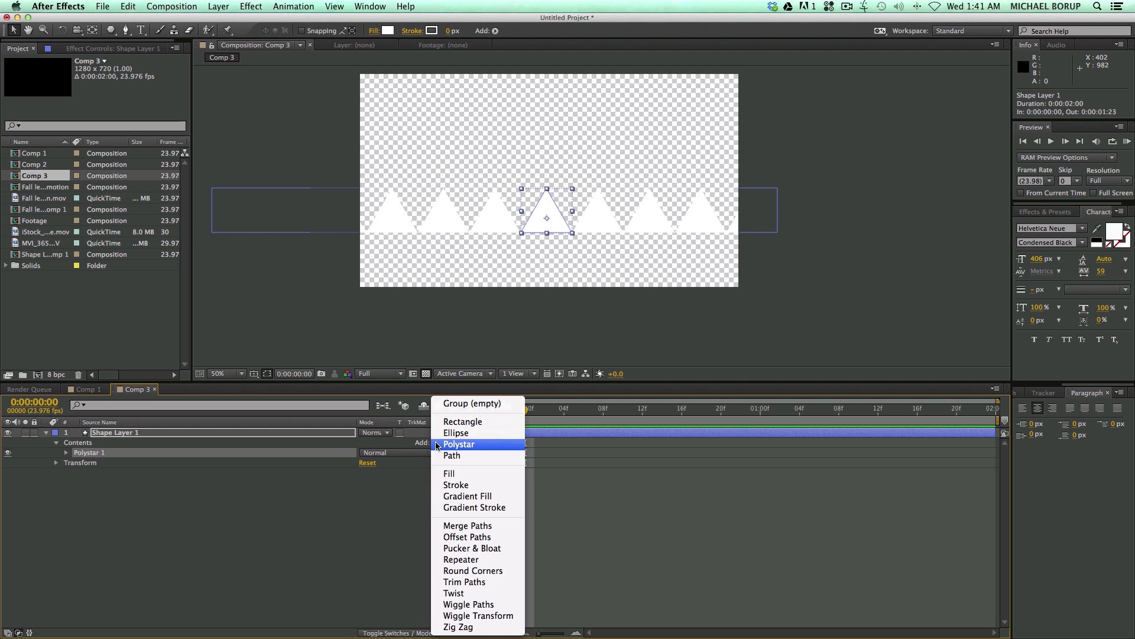
click(467, 558)
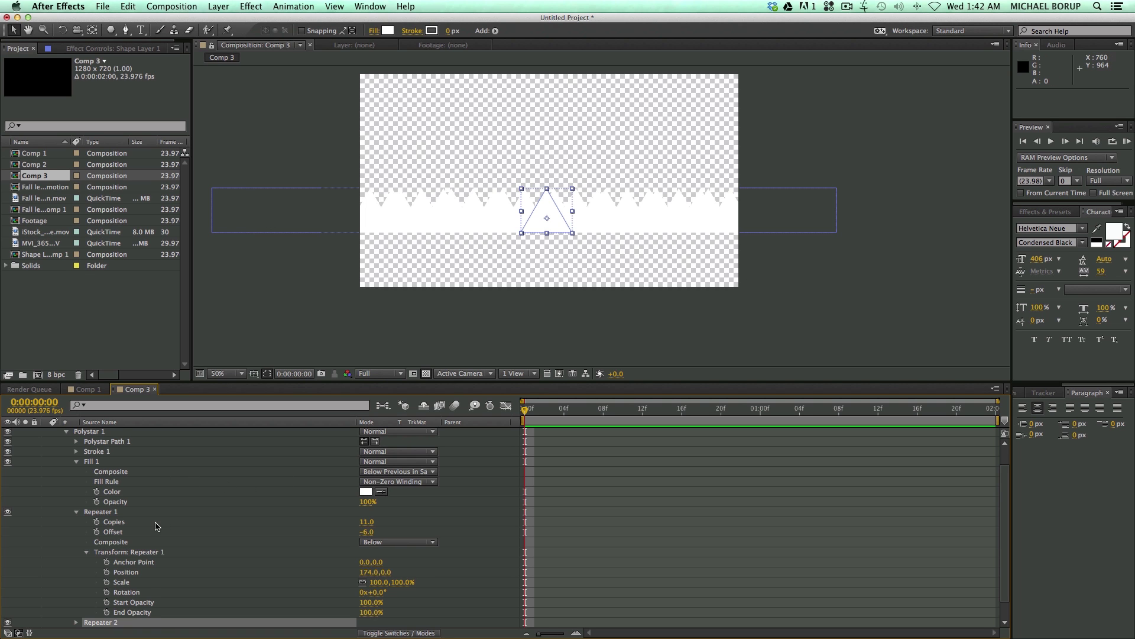
scroll(152, 525, down, 1)
click(77, 502)
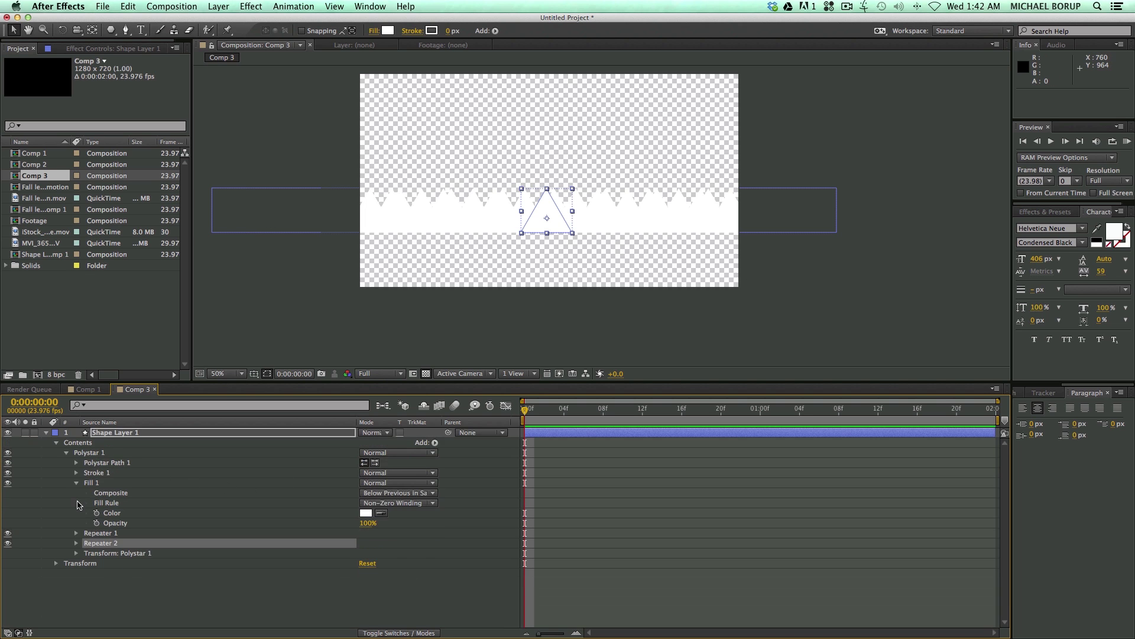
click(76, 544)
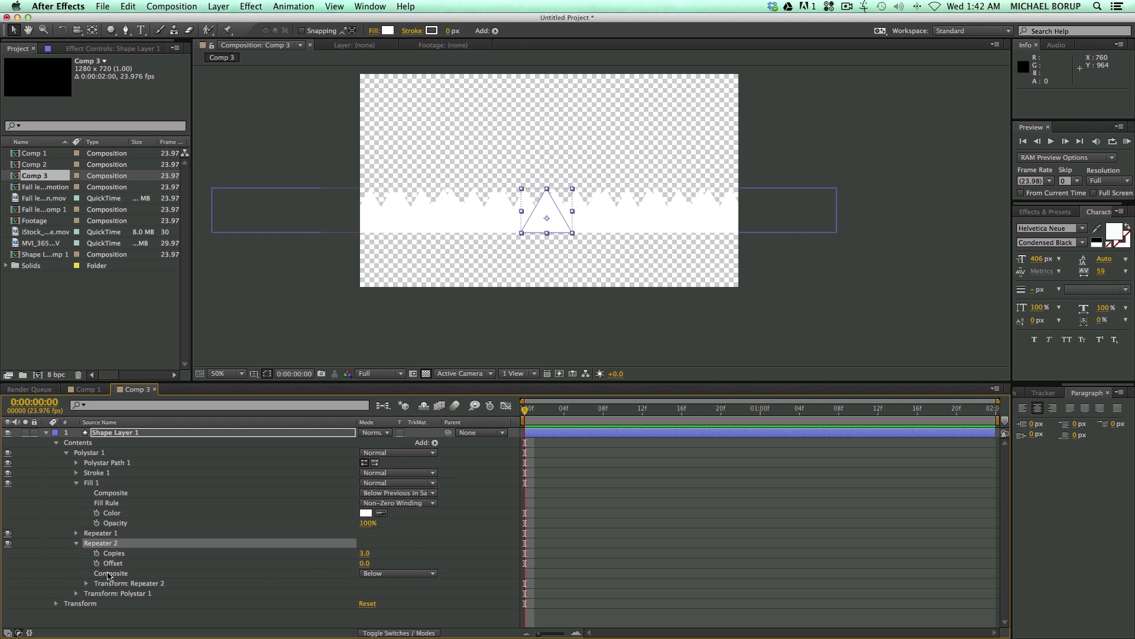
click(87, 584)
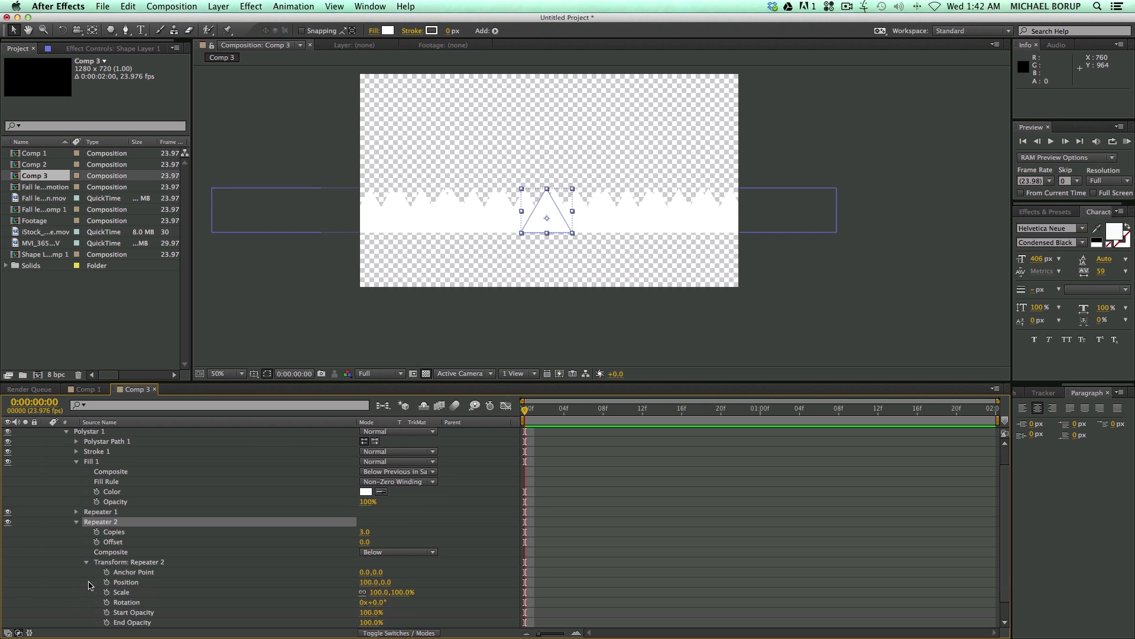
Set Repeater 2's position to 86,-148 with 8 copies and offset -4.
click(367, 582)
text(0)
key(Return)
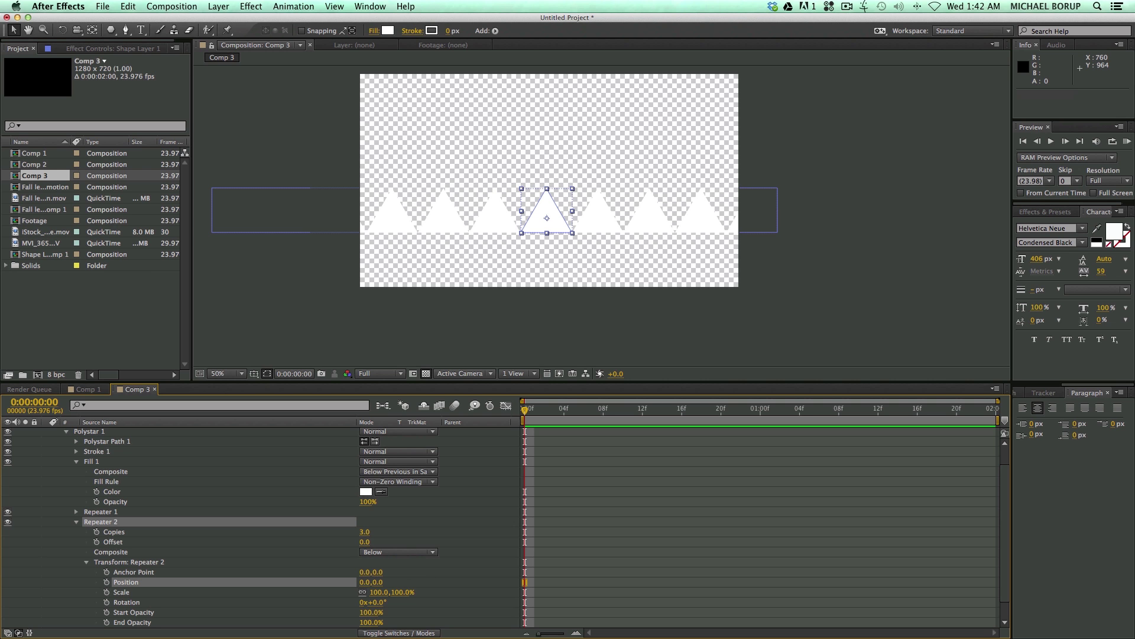
drag(377, 584, 292, 582)
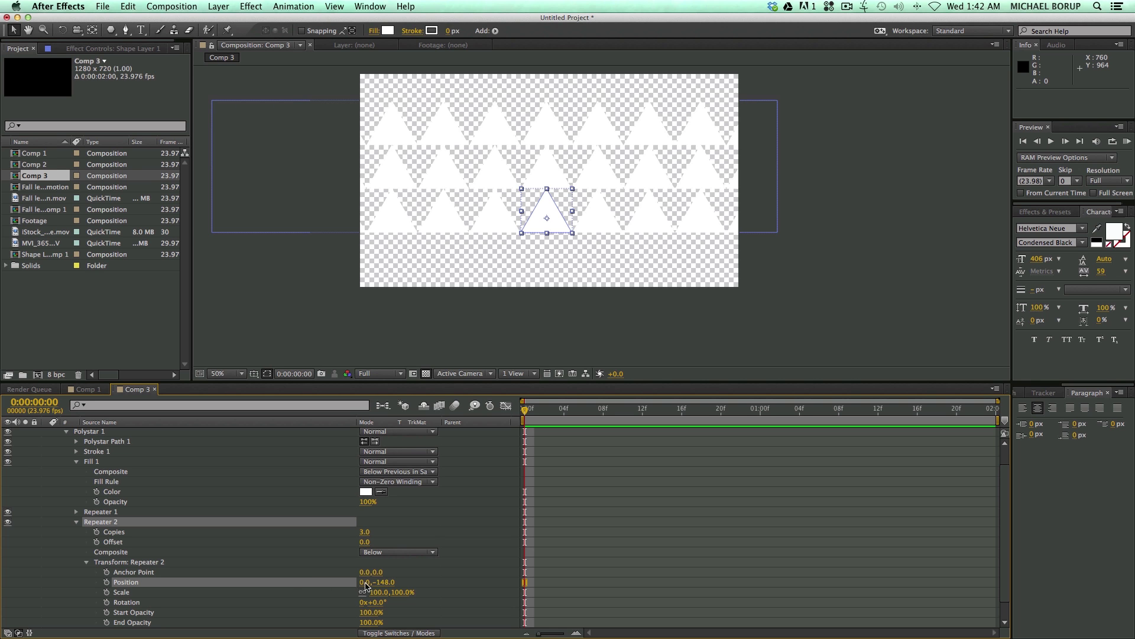
drag(366, 586, 421, 590)
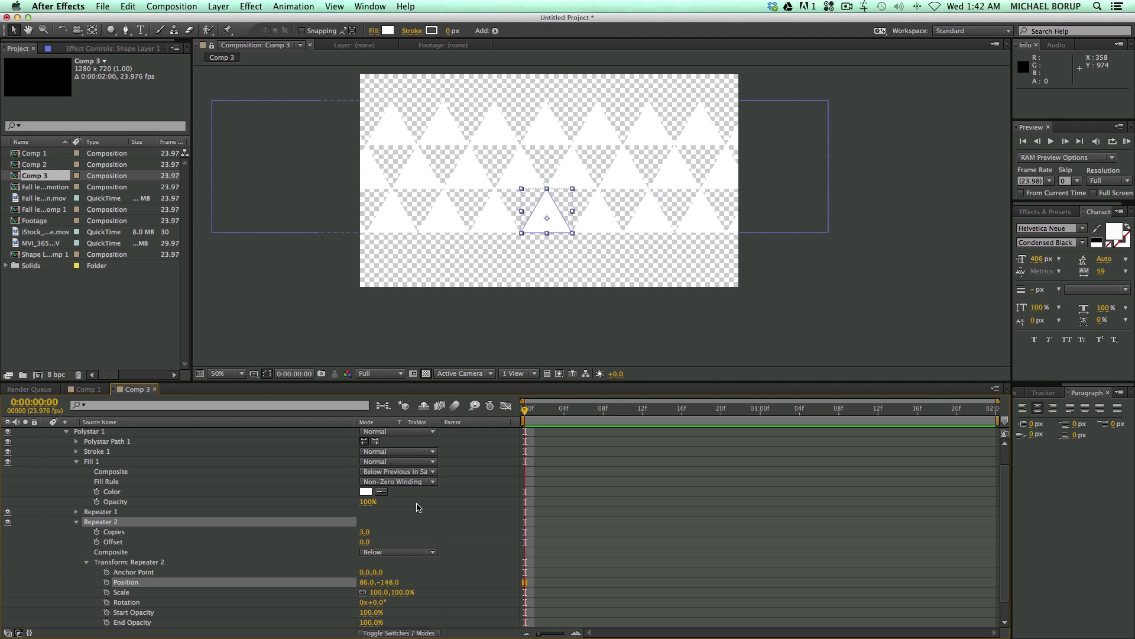
drag(368, 530, 370, 530)
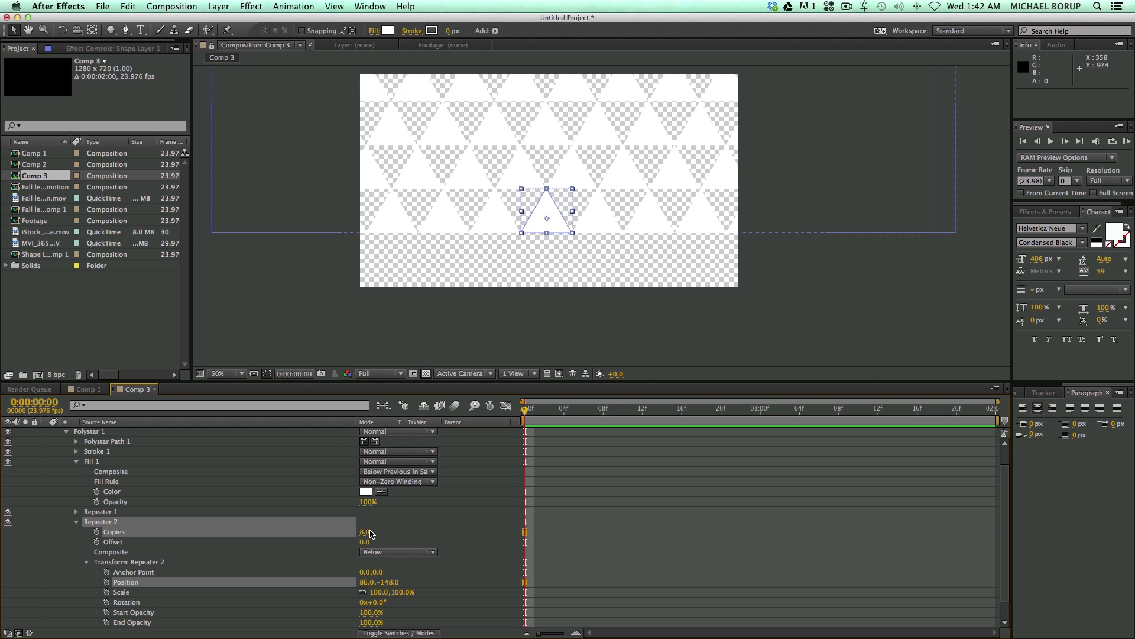
click(371, 533)
drag(367, 544, 395, 533)
key(comma)
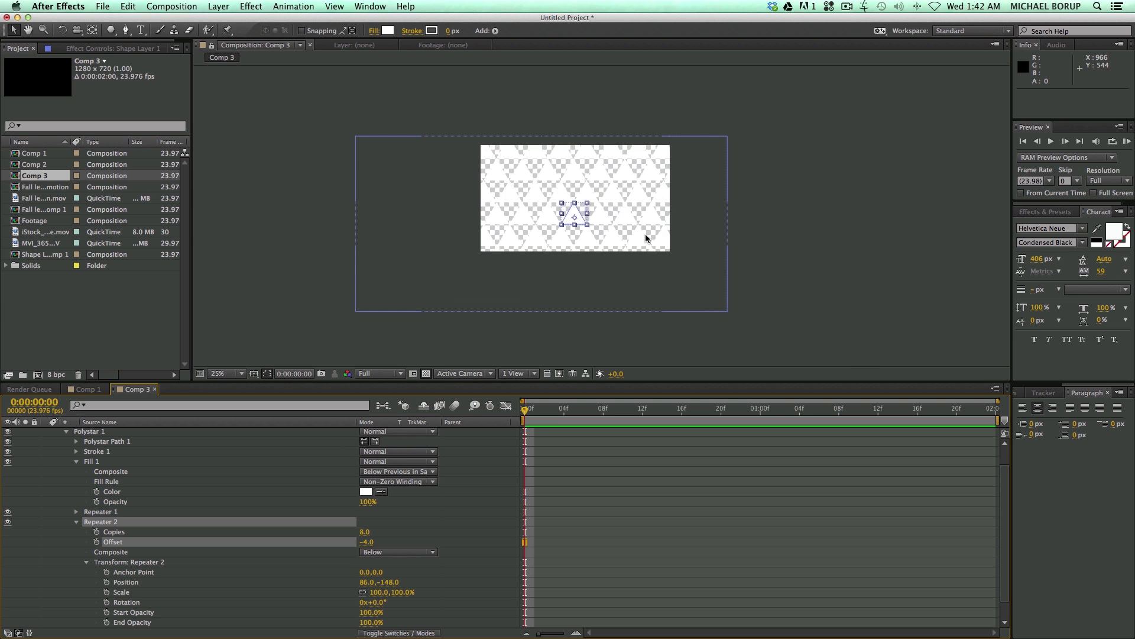
Duplicate Polystar 1 as Polystar 2 and change its fill color to black.
click(822, 279)
scroll(116, 479, up, 2)
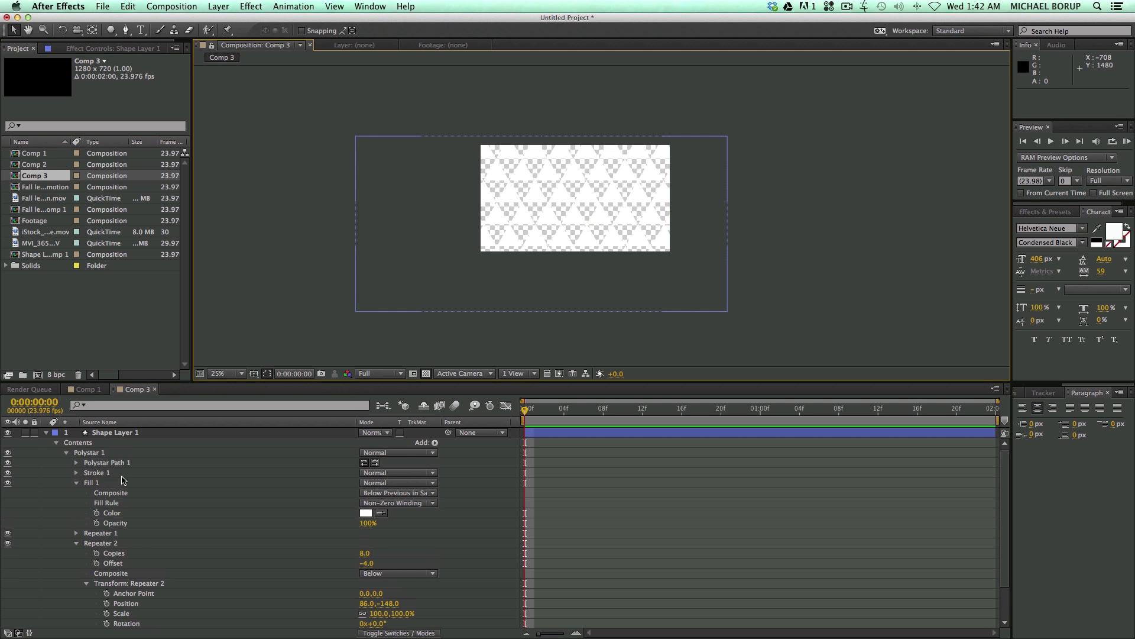
click(66, 452)
click(90, 453)
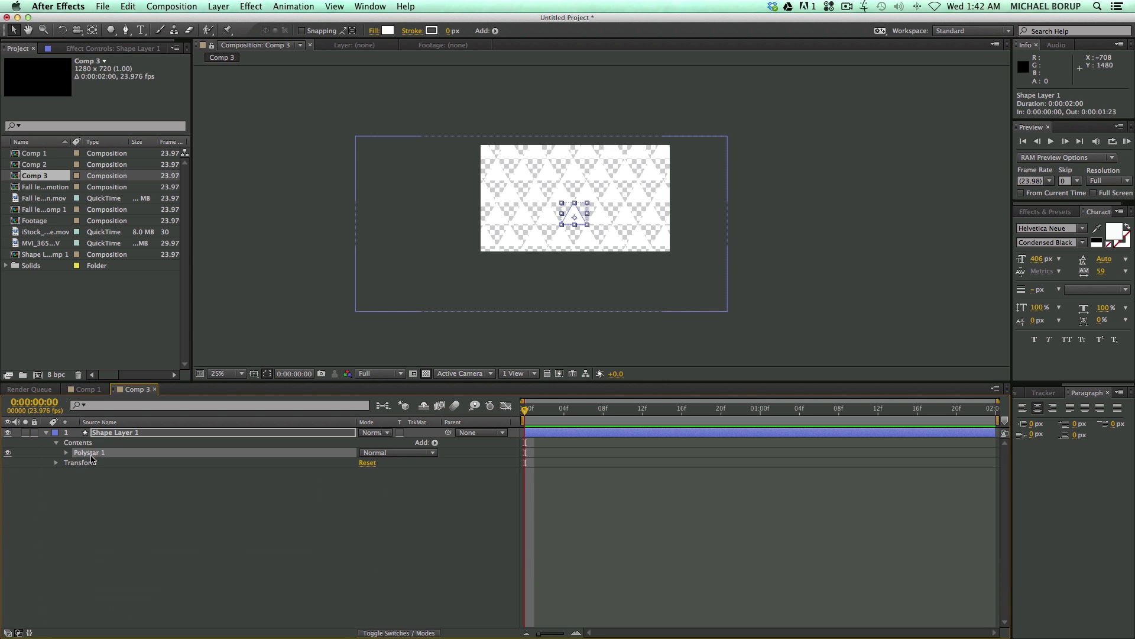
key(super+d)
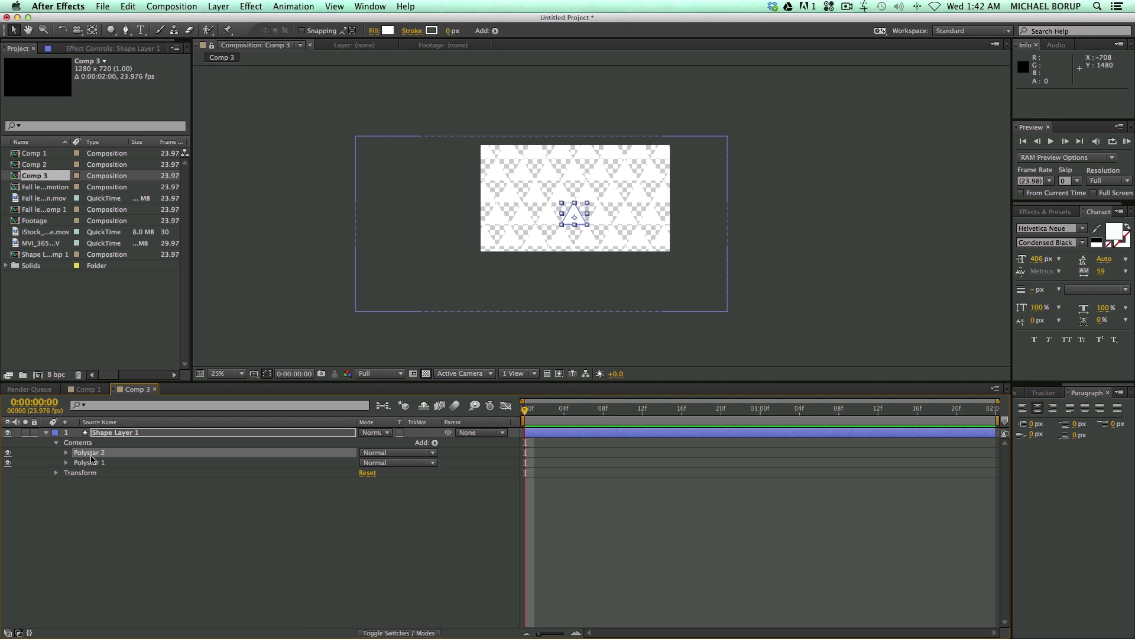
click(66, 453)
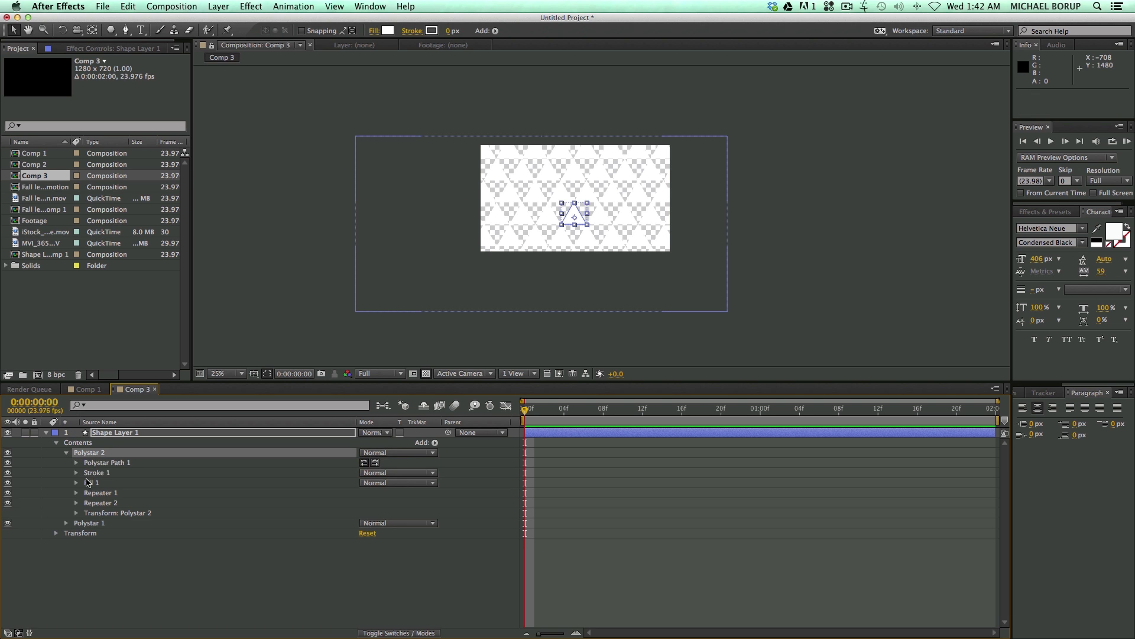
click(76, 482)
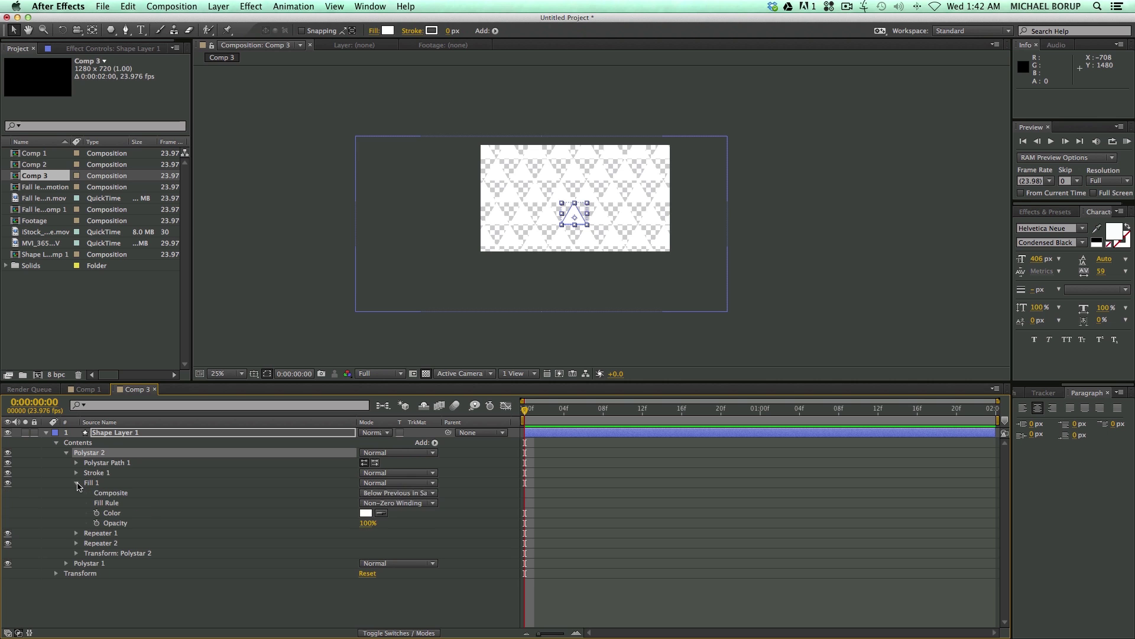
click(366, 513)
drag(323, 320, 428, 395)
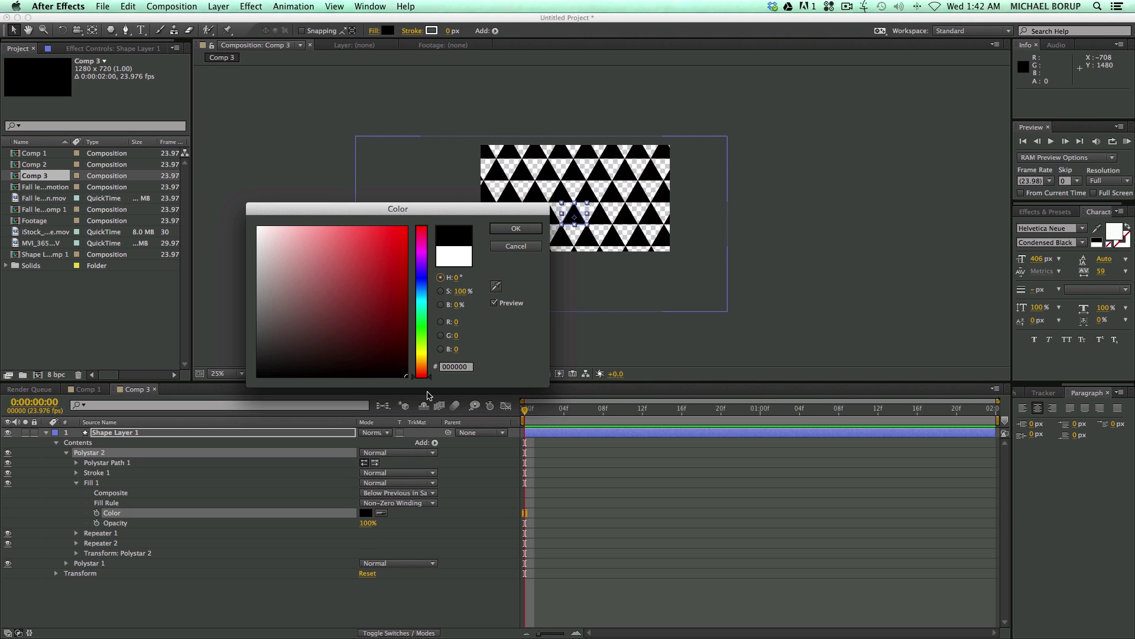
click(515, 228)
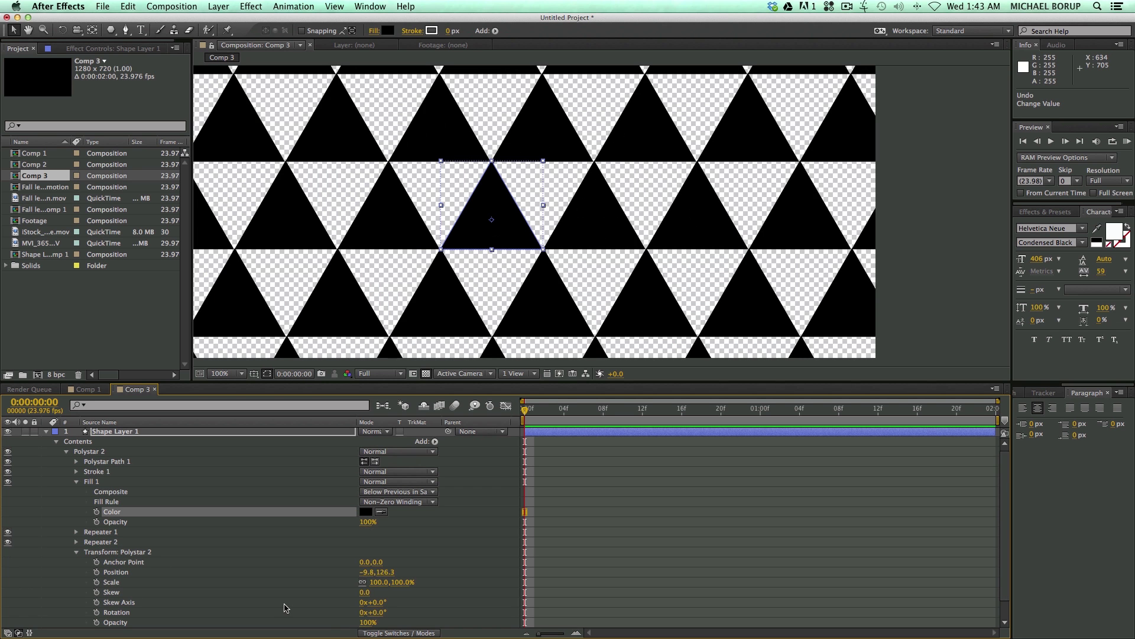
Rotate Polystar 2 by 180° and shift its position to about -273.8, 79.3.
click(379, 614)
key(Return)
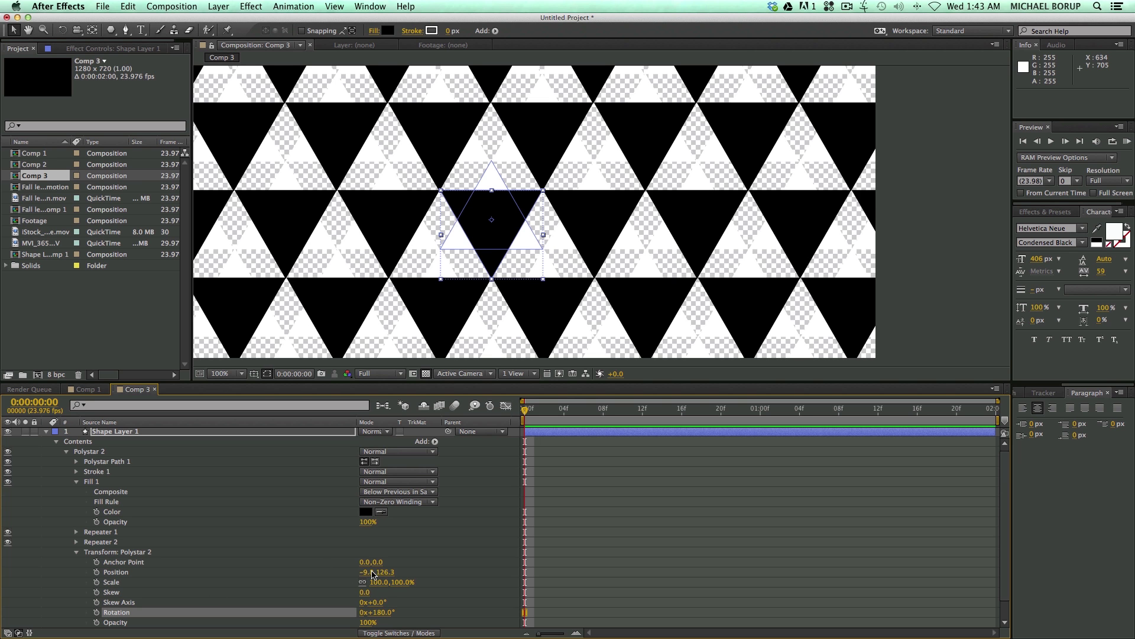
mouse_move(373, 574)
mouse_down()
mouse_move(428, 577)
mouse_move(361, 574)
mouse_up()
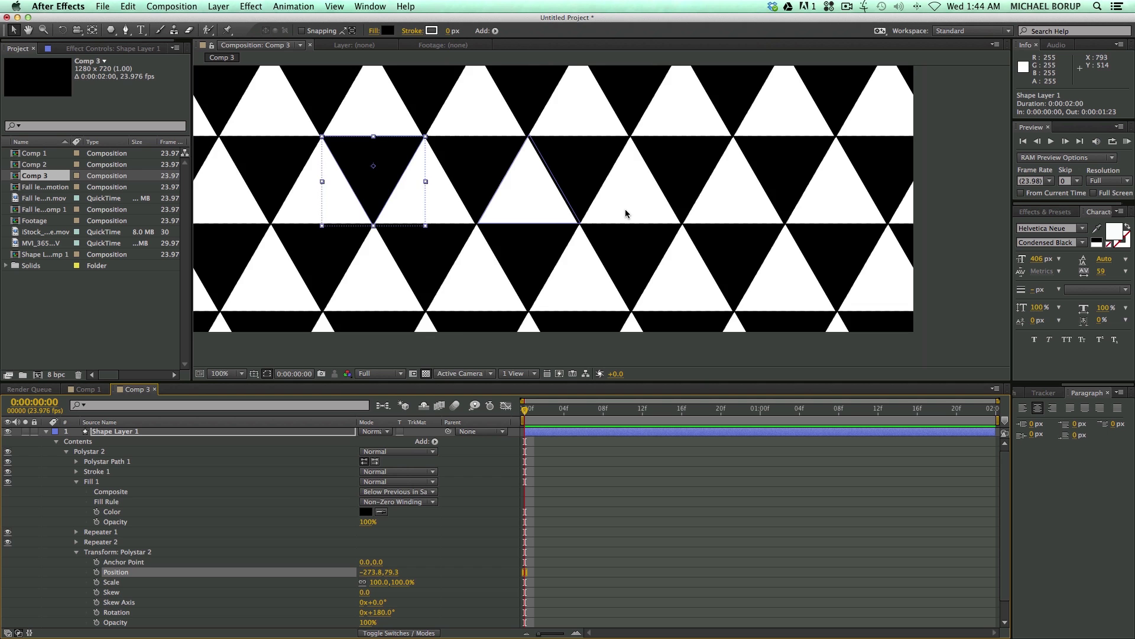
scroll(626, 214, down, 4)
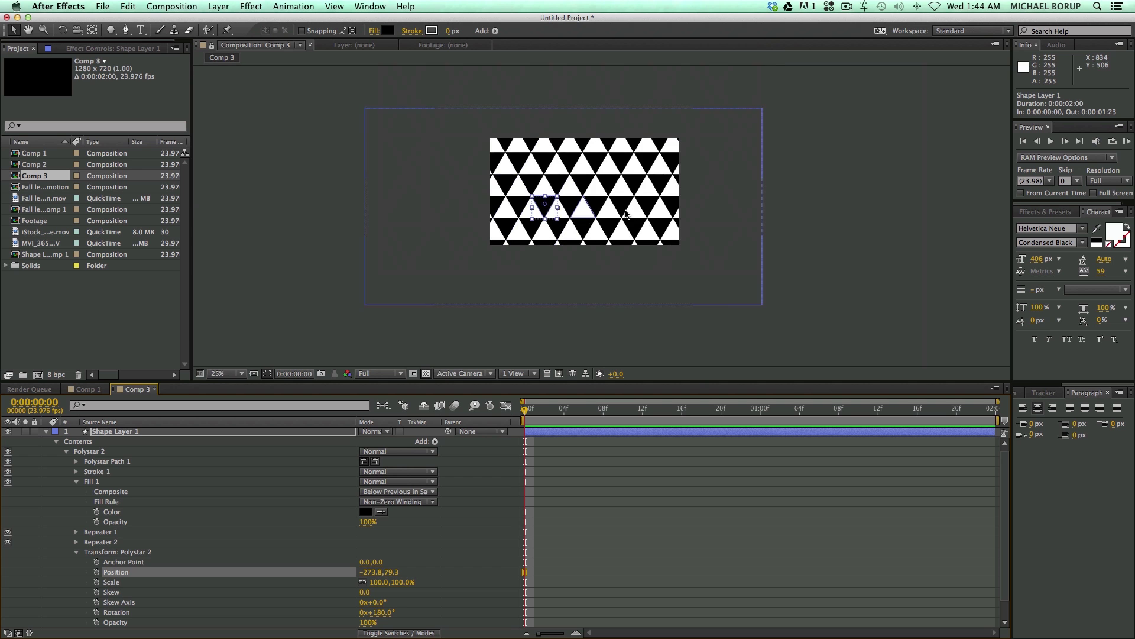
Draw a rectangle covering the composition inside the existing shape layer.
click(844, 233)
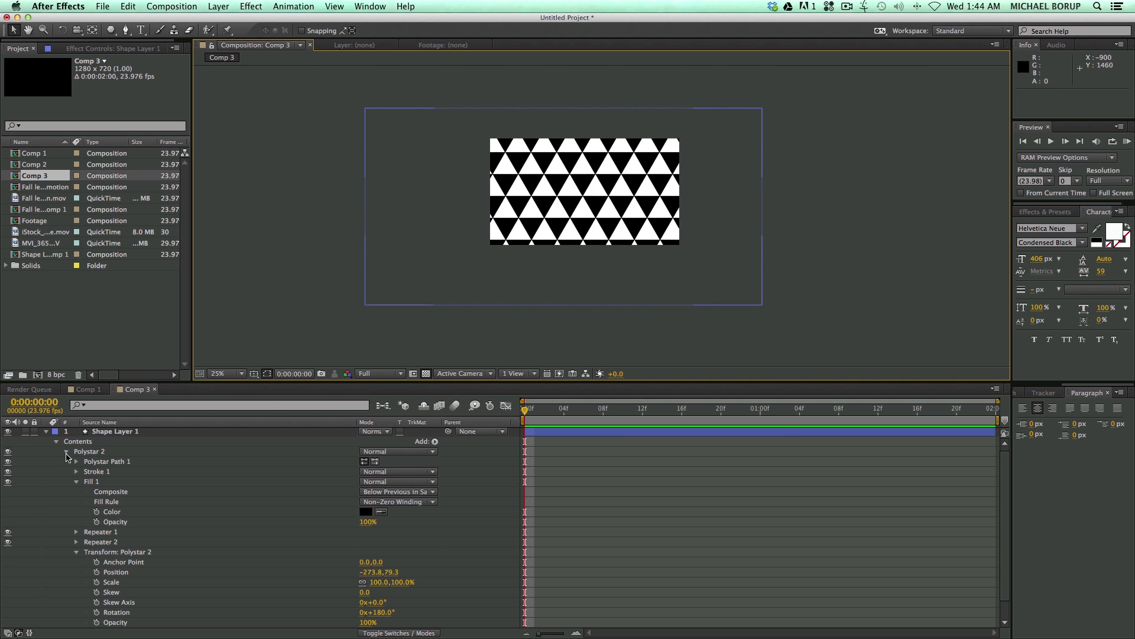
click(66, 452)
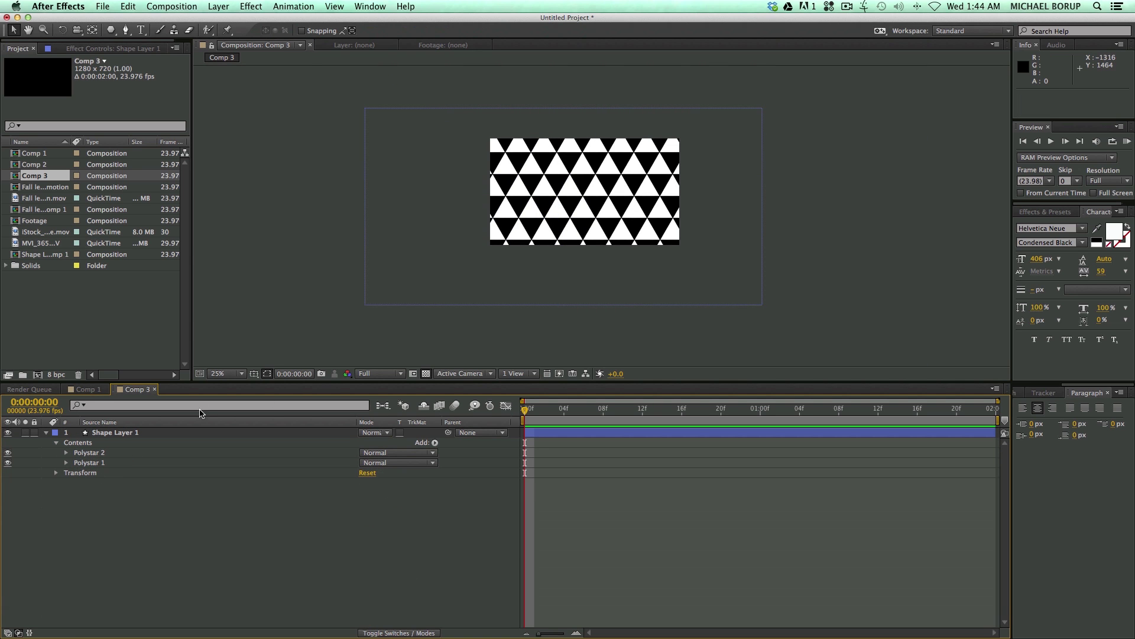
mouse_move(111, 30)
mouse_down()
mouse_move(148, 47)
mouse_move(148, 37)
mouse_up()
click(554, 432)
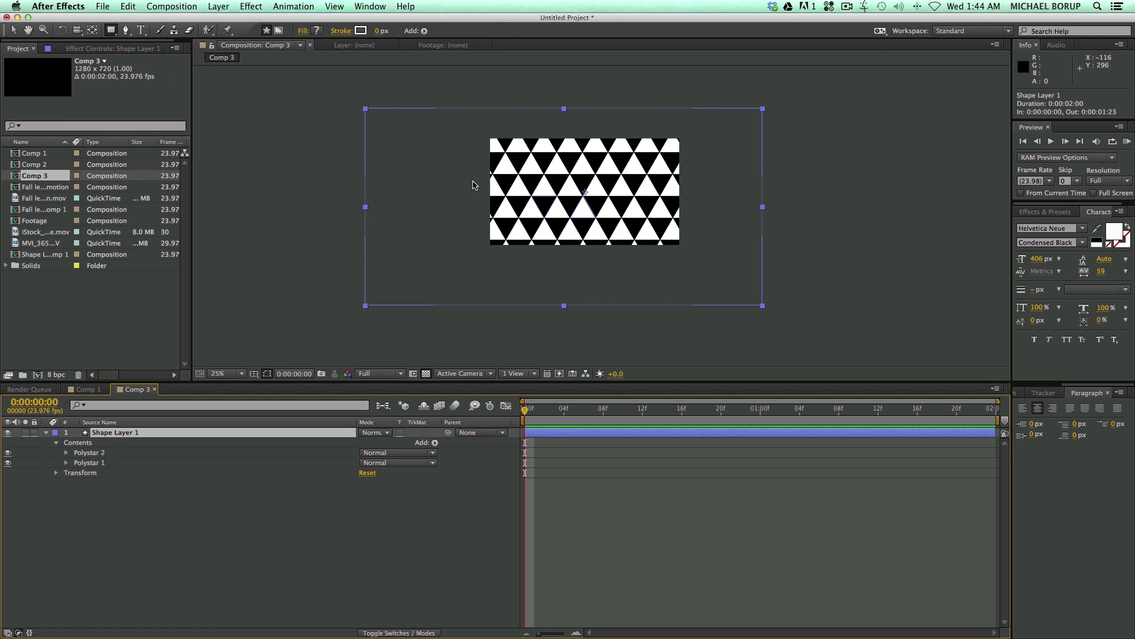
mouse_move(480, 126)
mouse_down()
mouse_move(587, 212)
mouse_move(692, 255)
mouse_up()
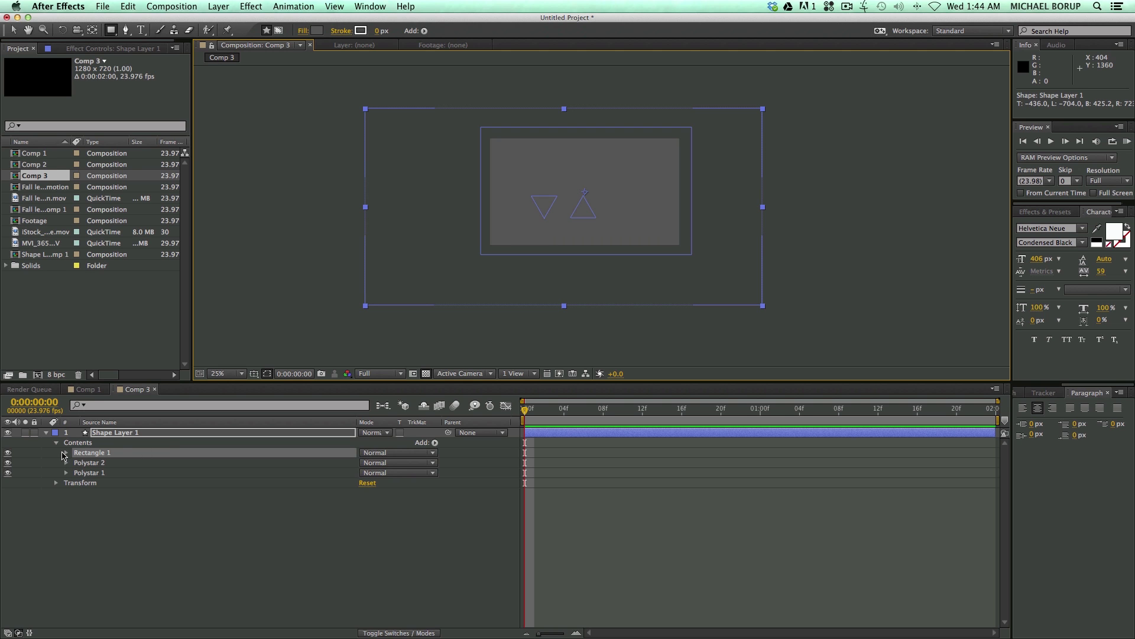
Set Rectangle 1's fill brightness to 55 and move it below the Polystar groups.
key(F2)
click(65, 453)
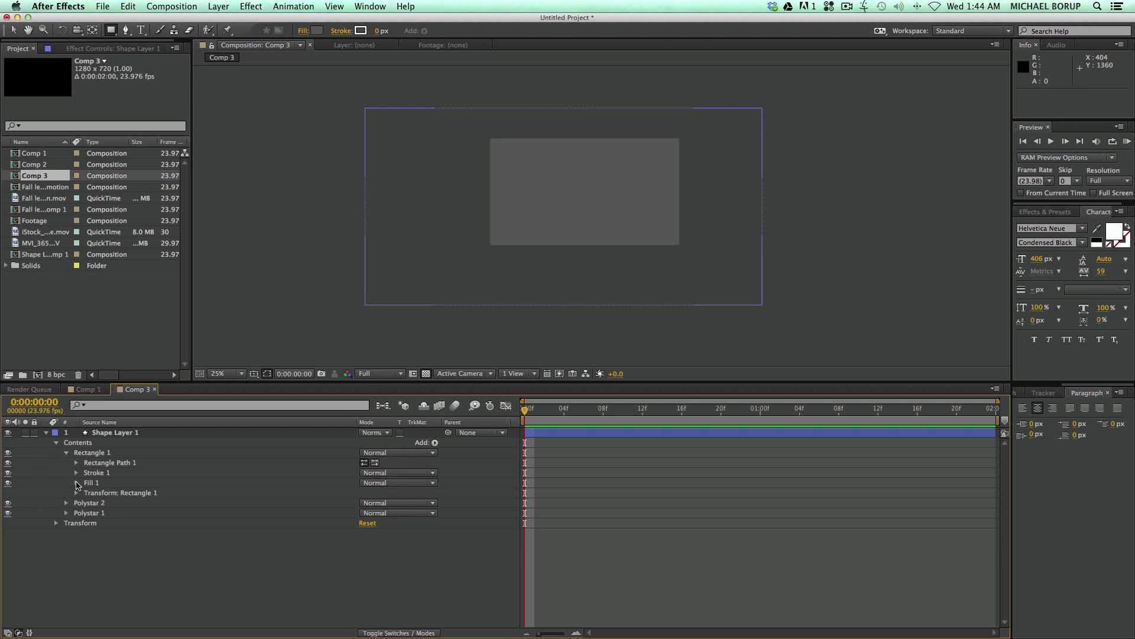
click(76, 483)
click(365, 513)
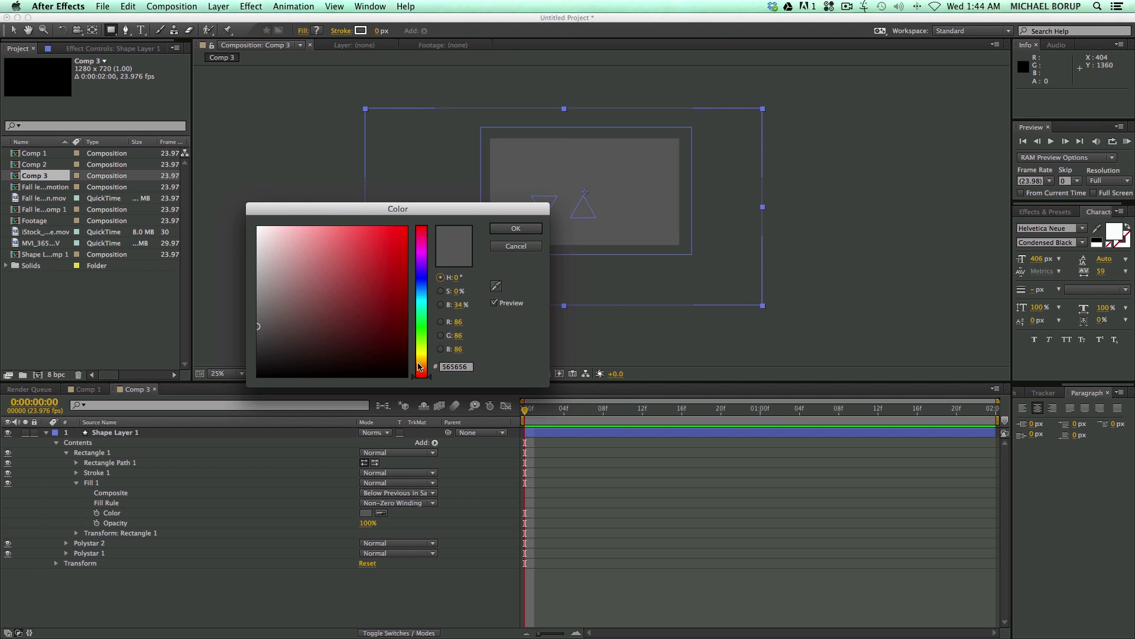
click(460, 306)
text(55)
key(Return)
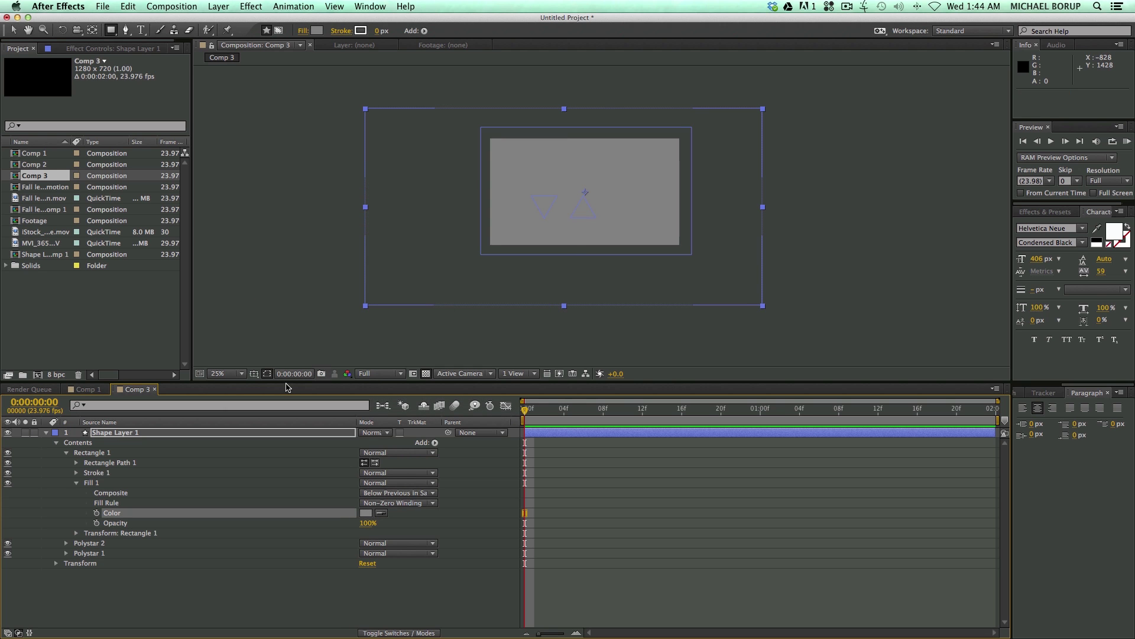
click(66, 453)
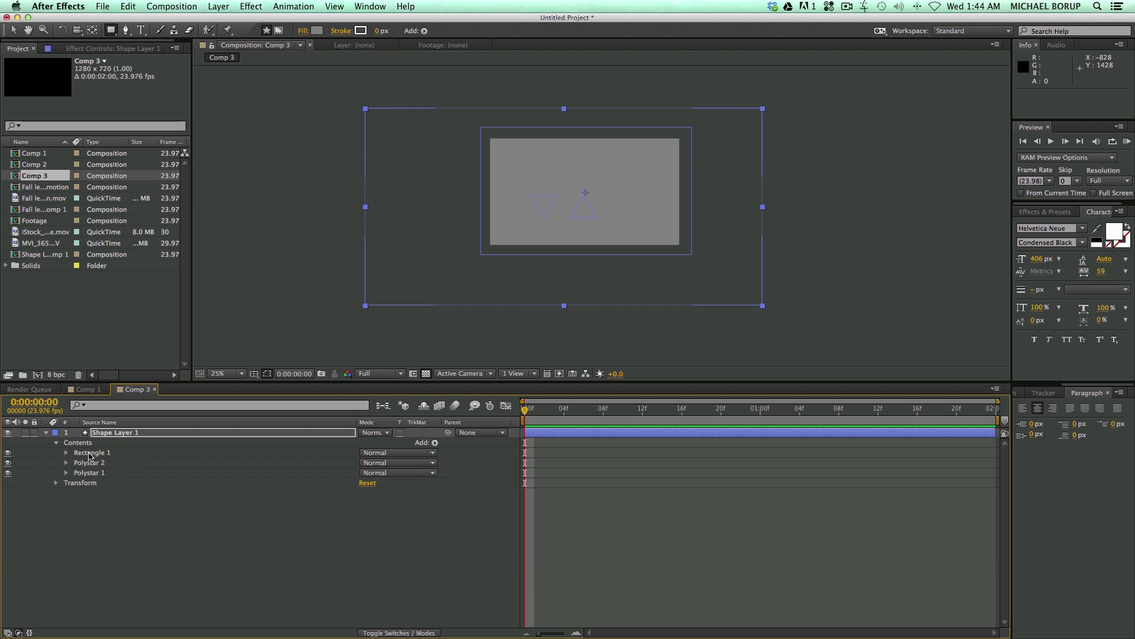
drag(91, 453, 87, 480)
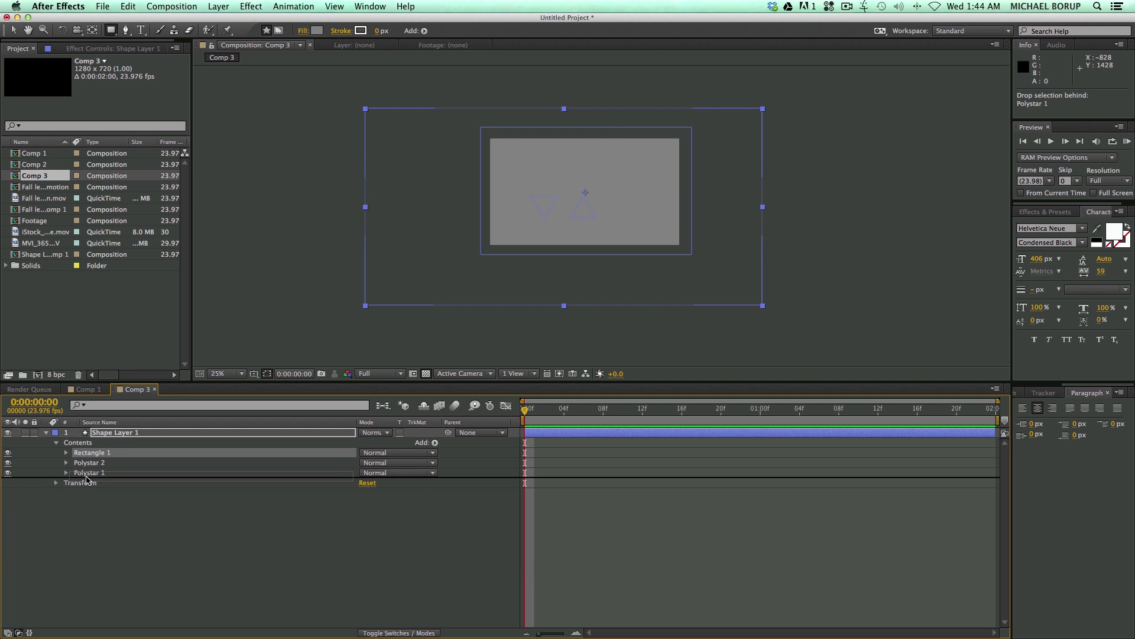
Reorder the groups so Rectangle 1 is at the bottom and Polystar 1 sits above Polystar 2.
click(124, 525)
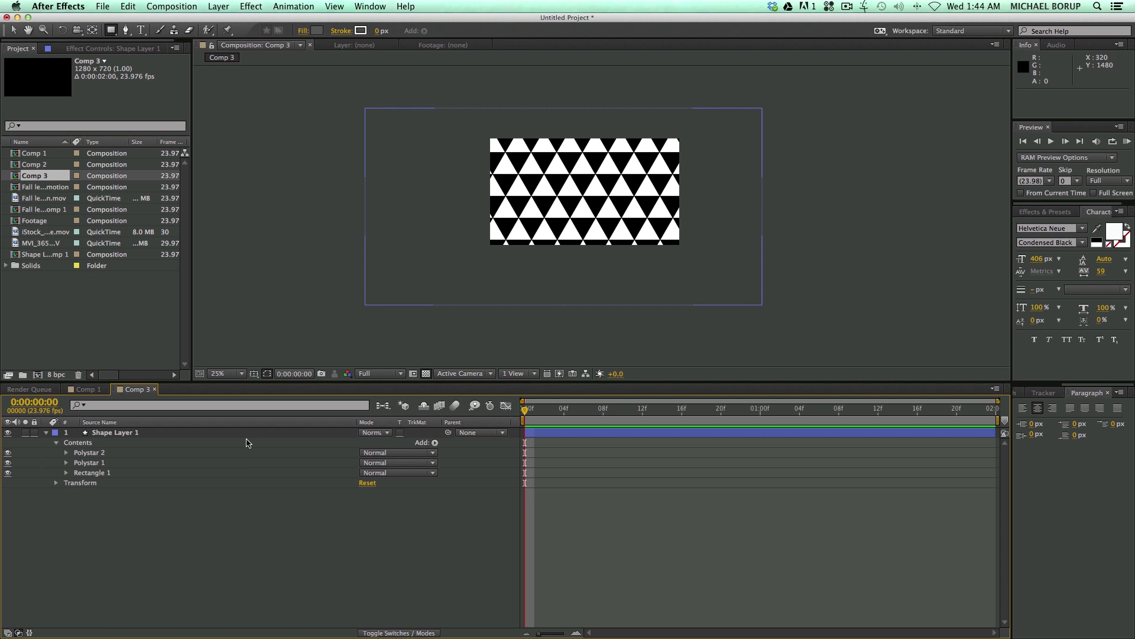
click(88, 463)
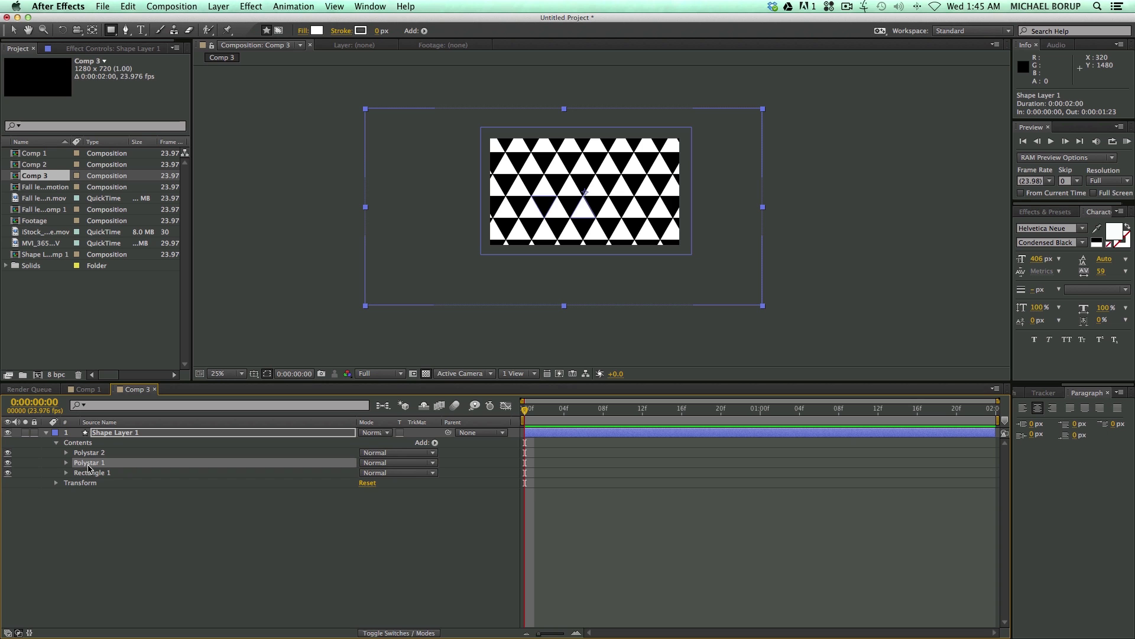
drag(90, 465, 92, 450)
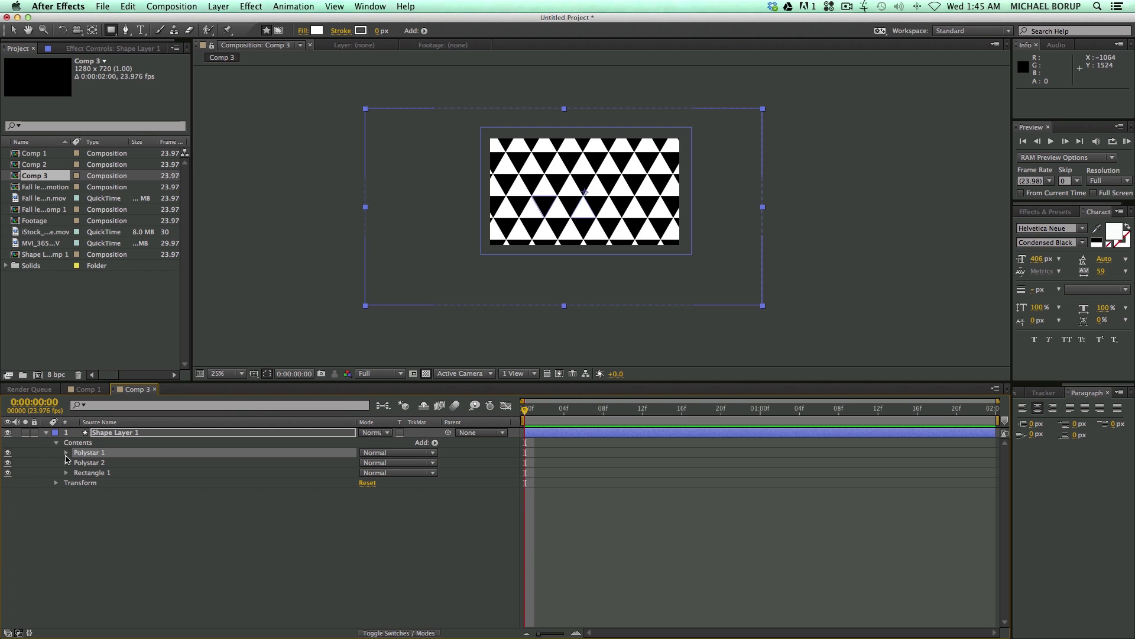
Keyframe Polystar 1's Outer Radius at about 217, then lower it at a later frame.
click(66, 454)
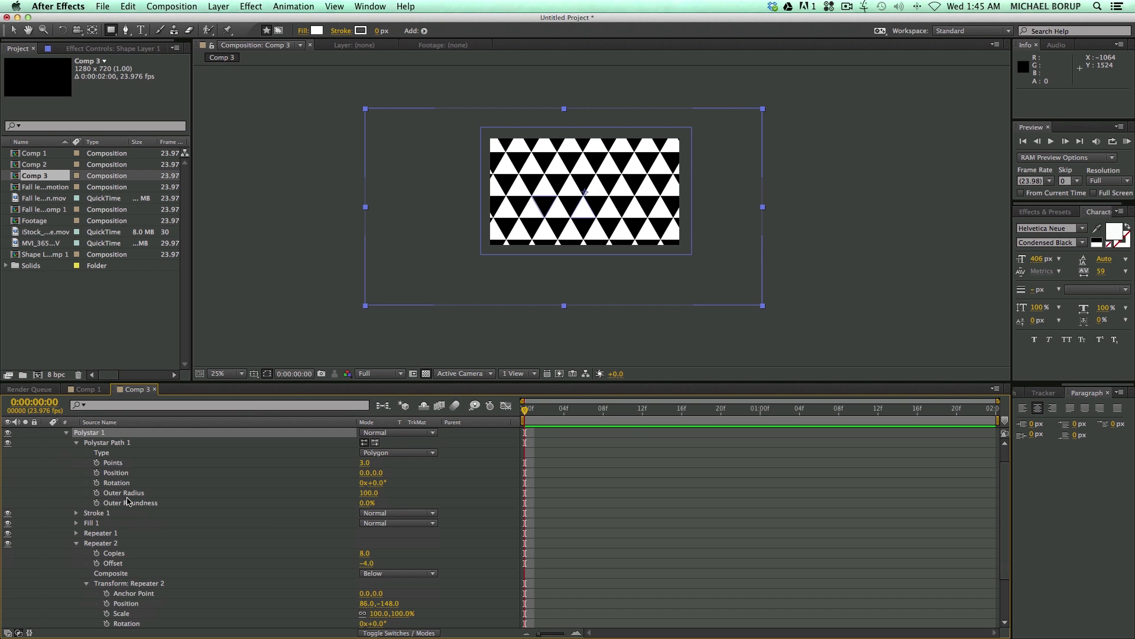
drag(368, 498, 439, 497)
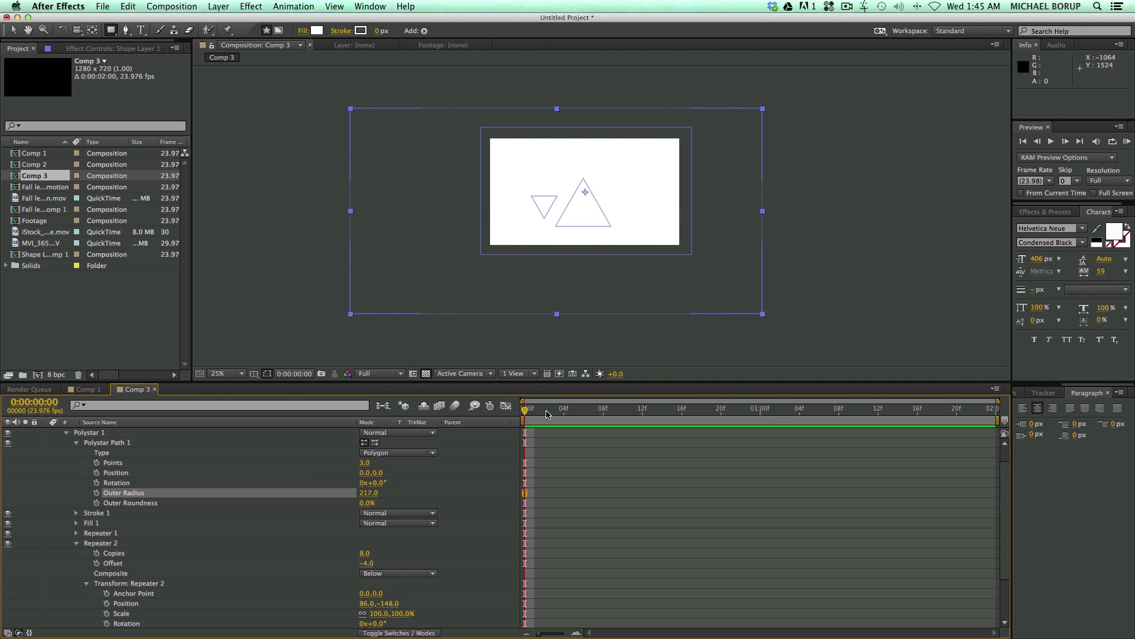
click(97, 493)
key(space)
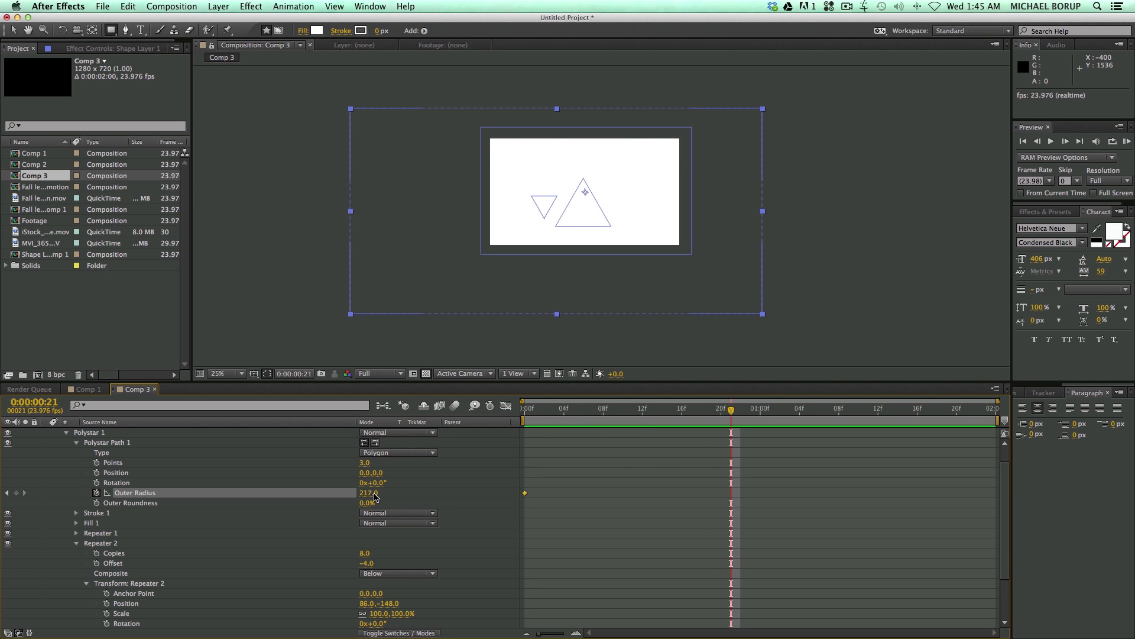
drag(373, 496, 263, 495)
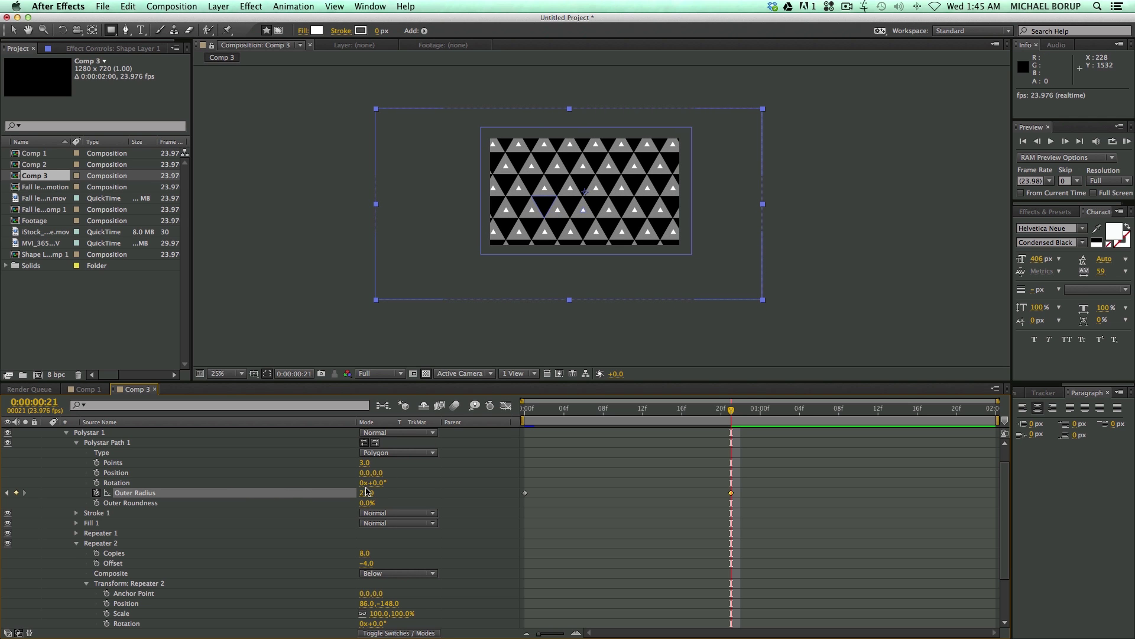
Set the later Outer Radius keyframe to 0, move it to 1:02 and preview the shrink.
scroll(367, 490, up, 1)
key(super+shift+a)
click(366, 503)
text(0)
key(Return)
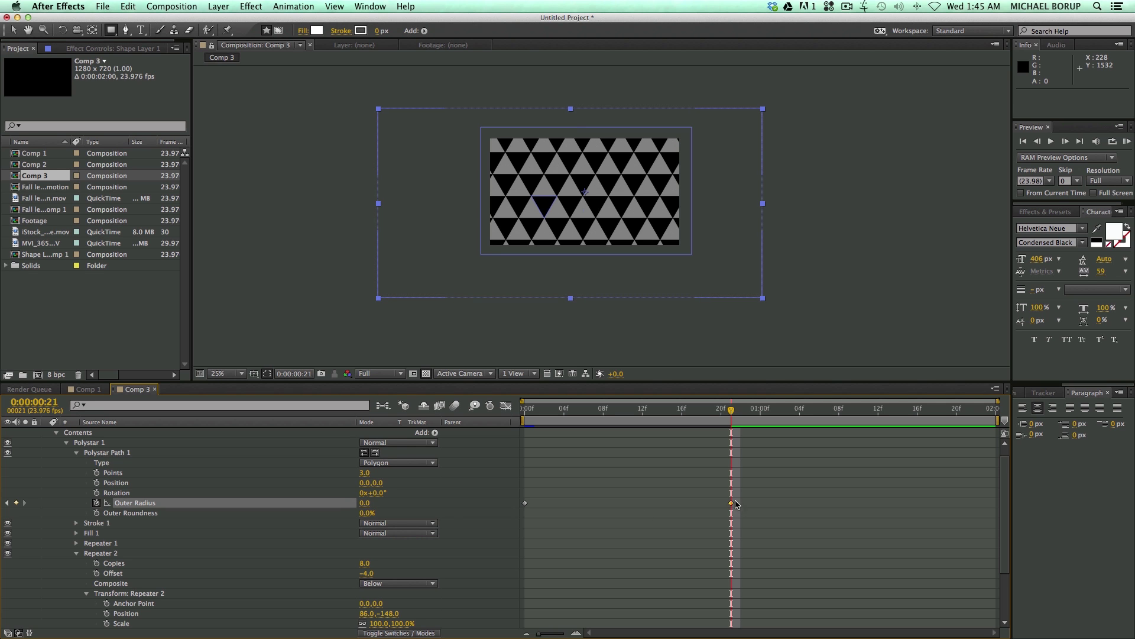
drag(731, 505, 780, 502)
mouse_move(747, 421)
mouse_down()
mouse_move(529, 417)
mouse_move(647, 419)
mouse_move(757, 441)
mouse_move(731, 438)
mouse_up()
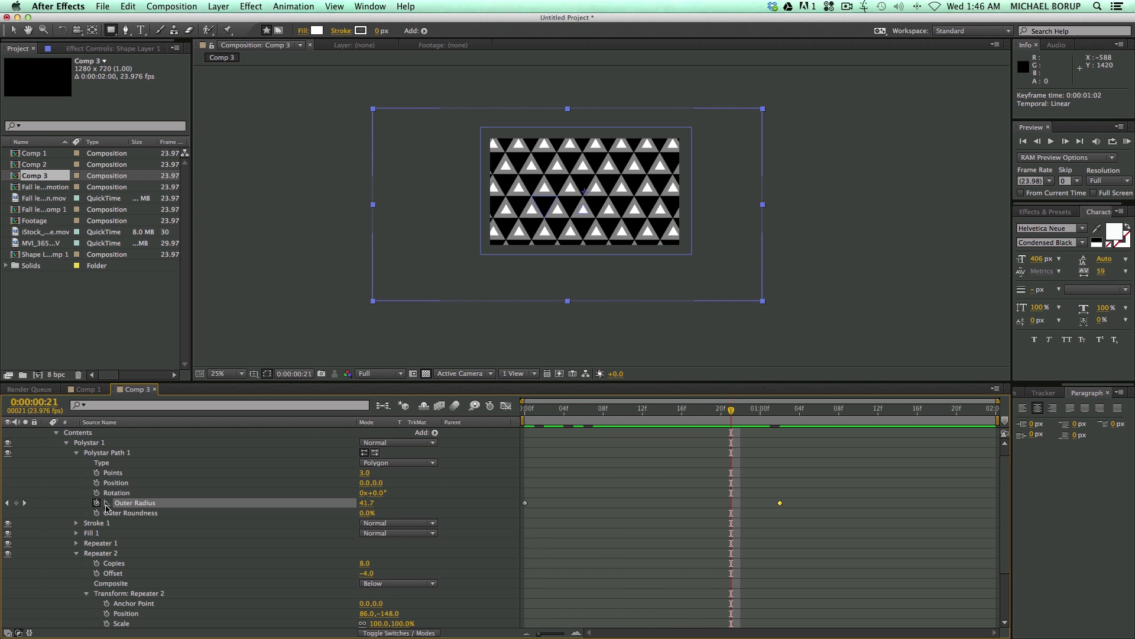
Keyframe Polystar 2's Outer Radius from 101 to 225 at 1:20 and scrub back to review.
click(66, 442)
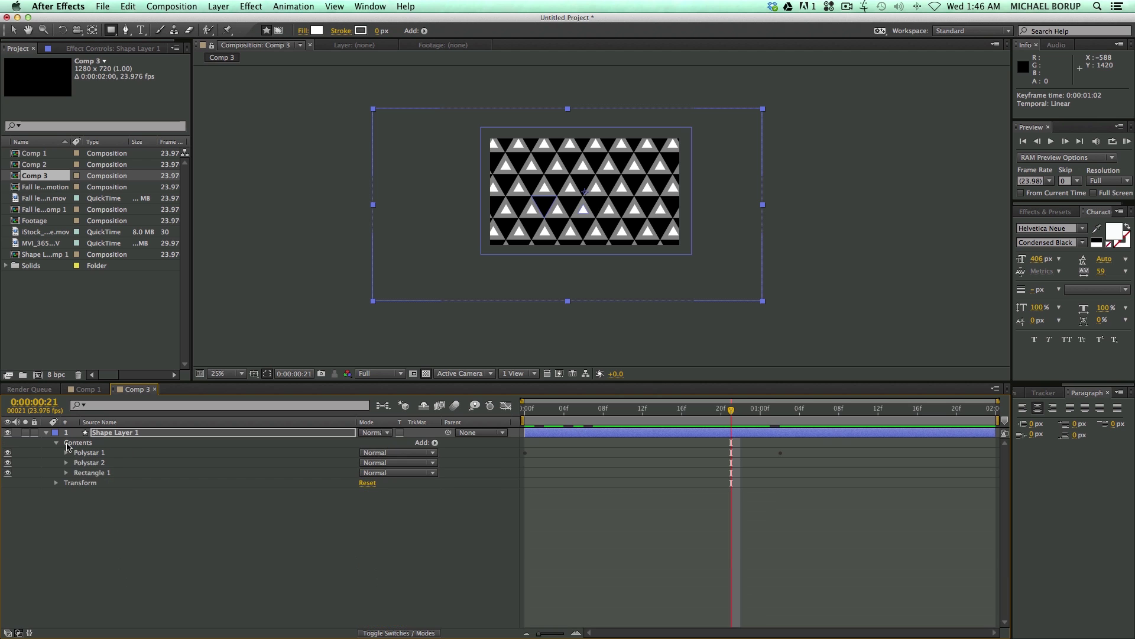
click(67, 463)
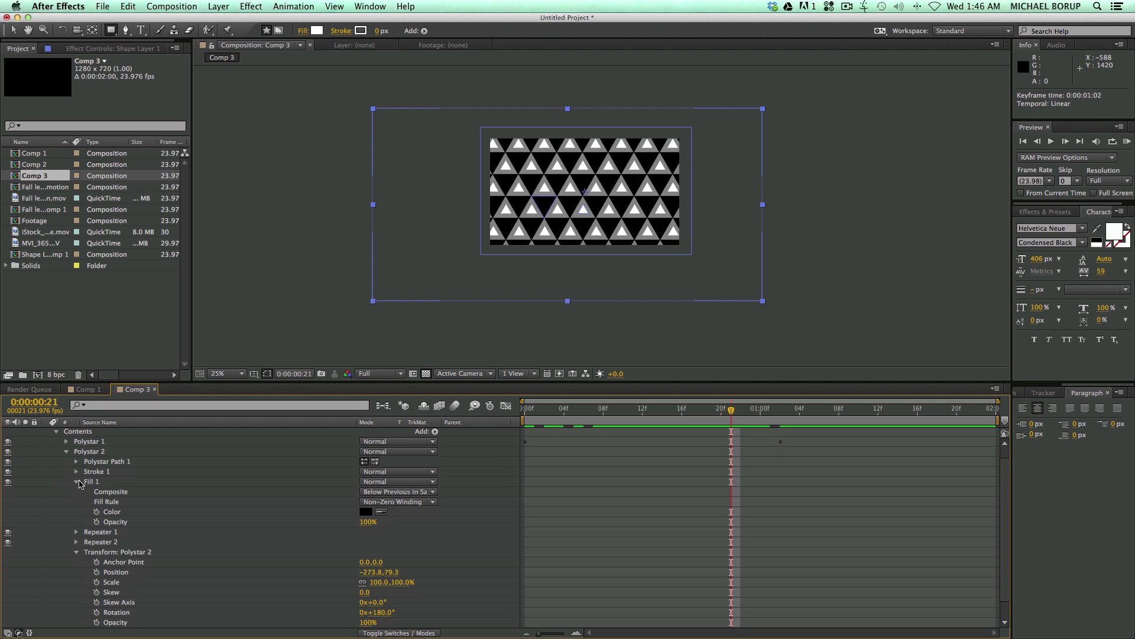
click(76, 482)
click(76, 472)
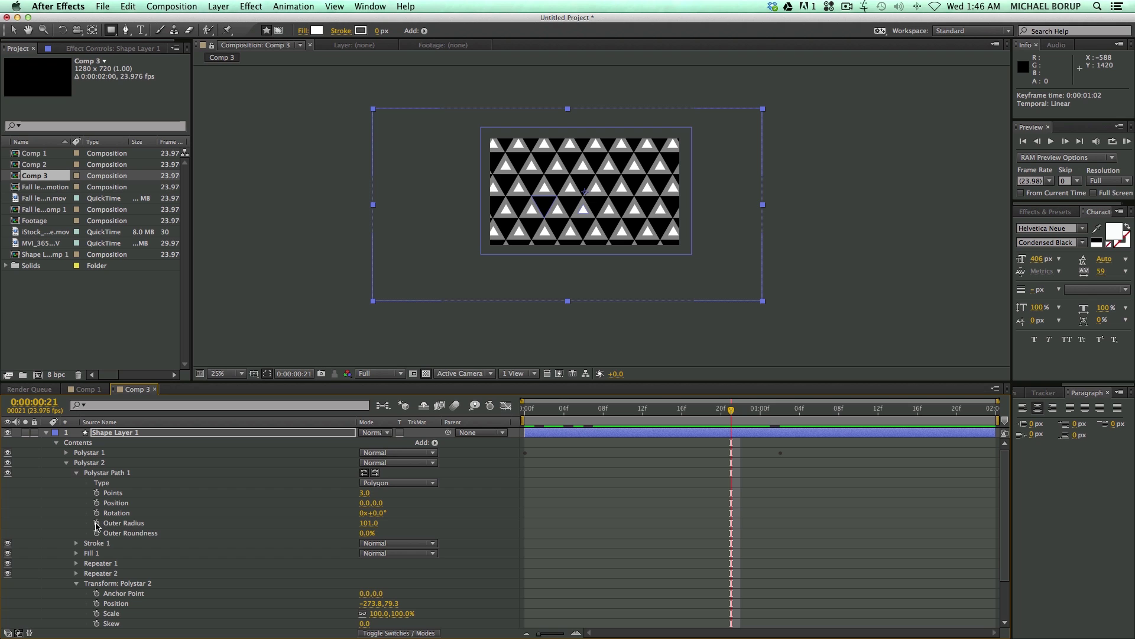
click(97, 523)
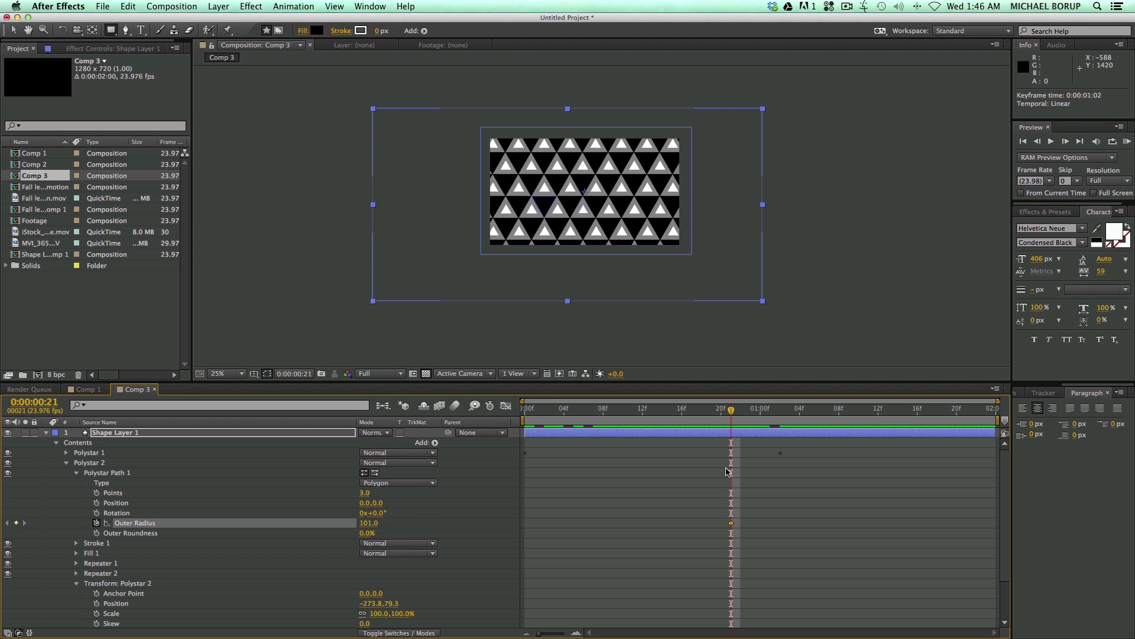
drag(746, 408, 954, 433)
drag(365, 524, 430, 532)
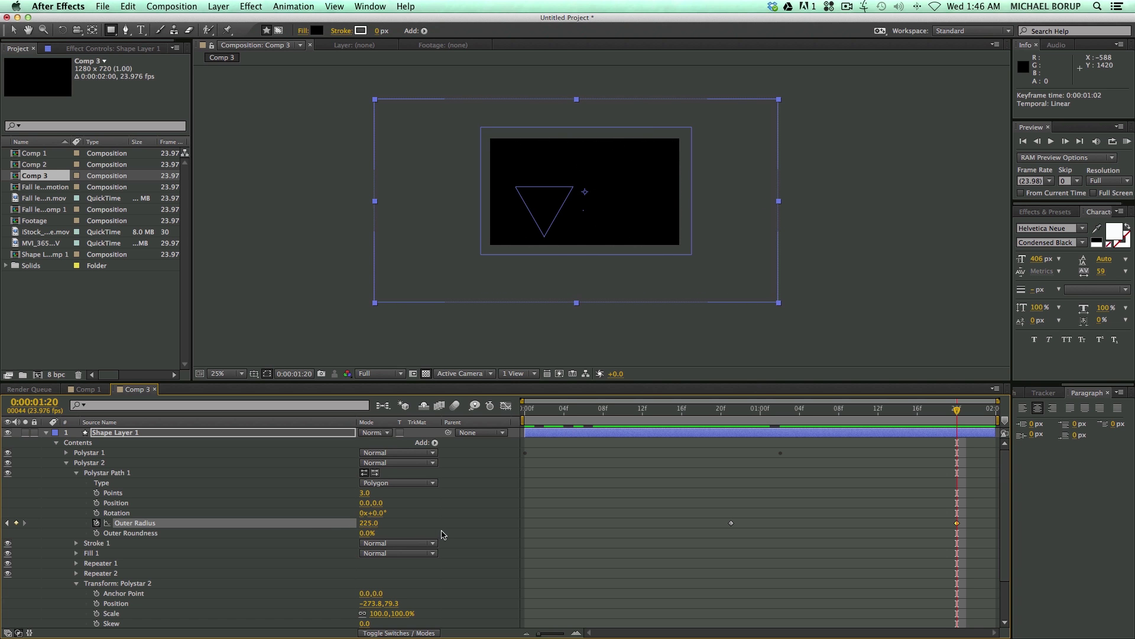
drag(871, 410, 740, 412)
Play the triangle-grid animation from the start of Comp 3, then stop it.
key(Home)
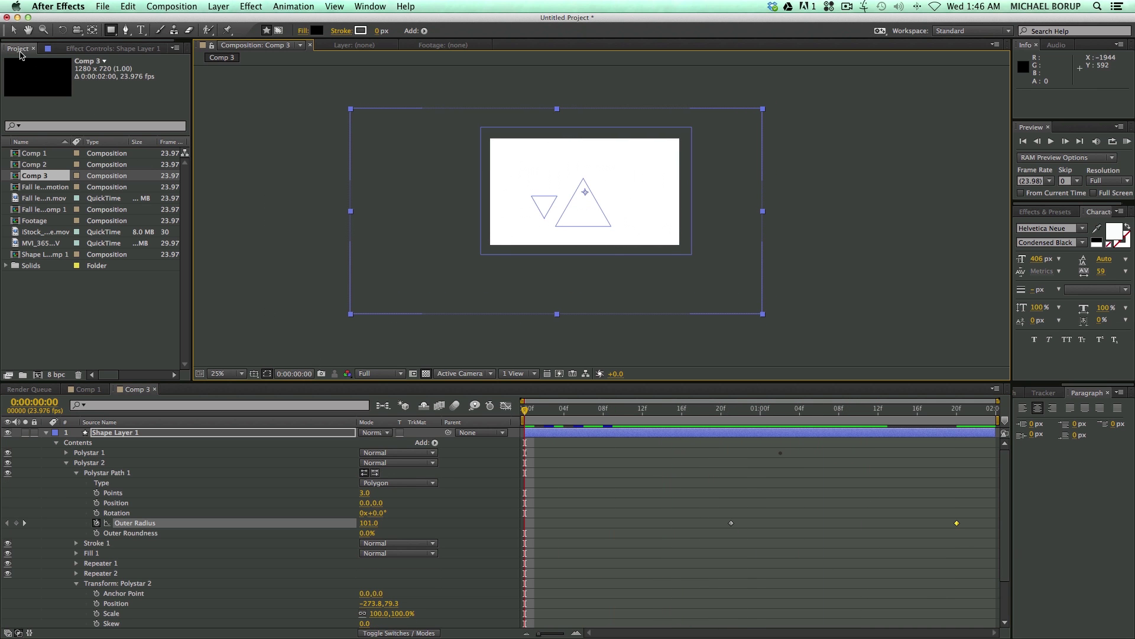
key(v)
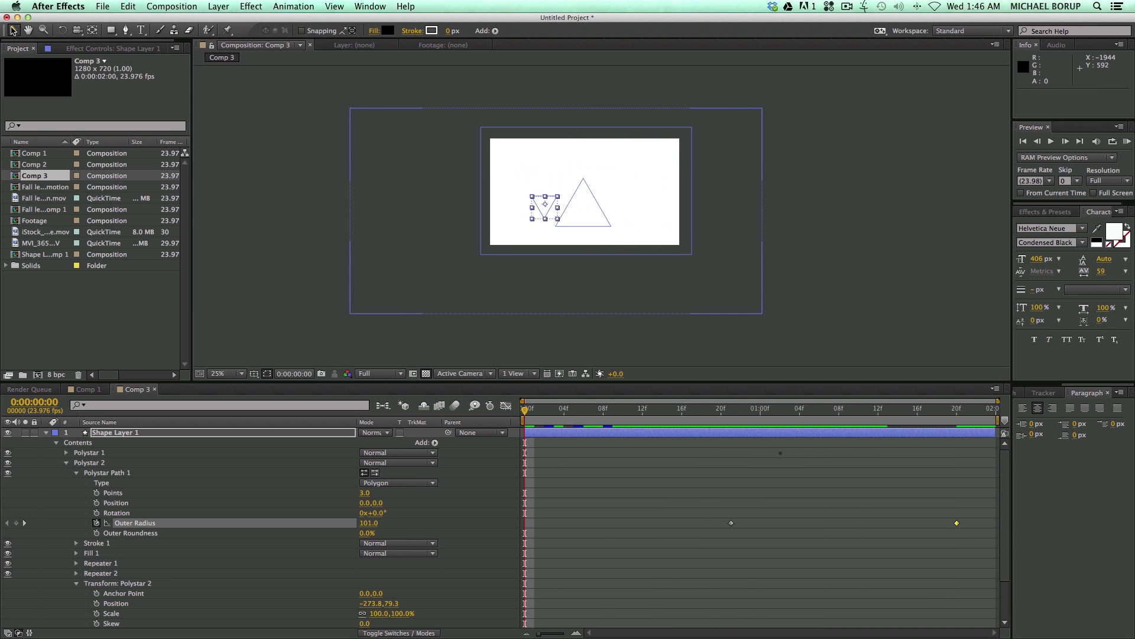
key(space)
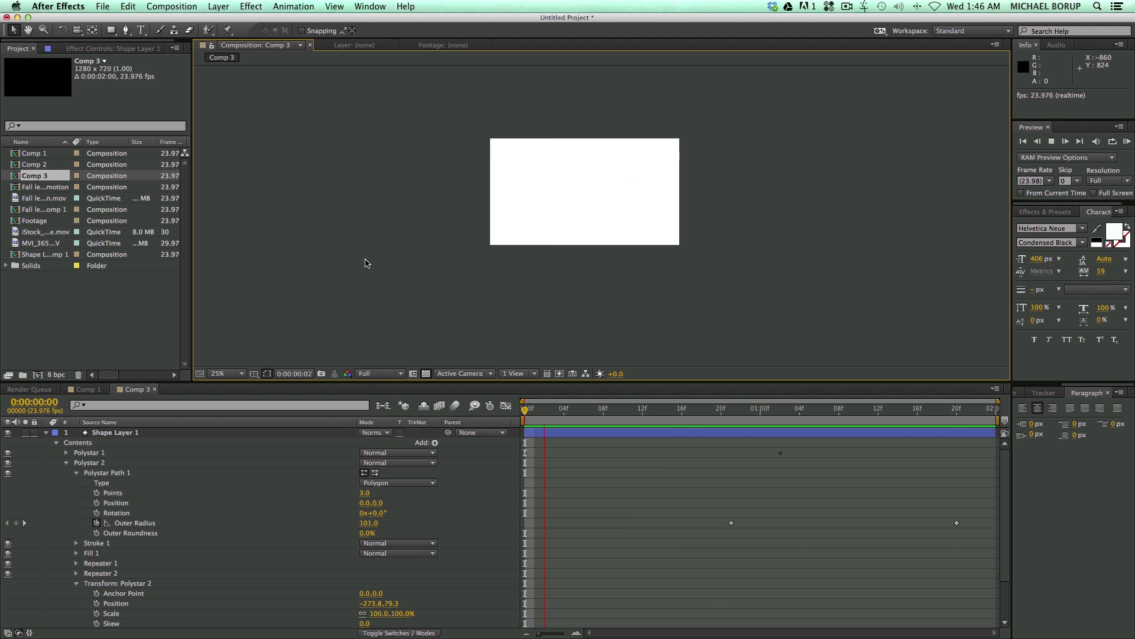
key(space)
Collapse Shape Layer 1's properties and preview the animation again.
click(46, 435)
key(KP_0)
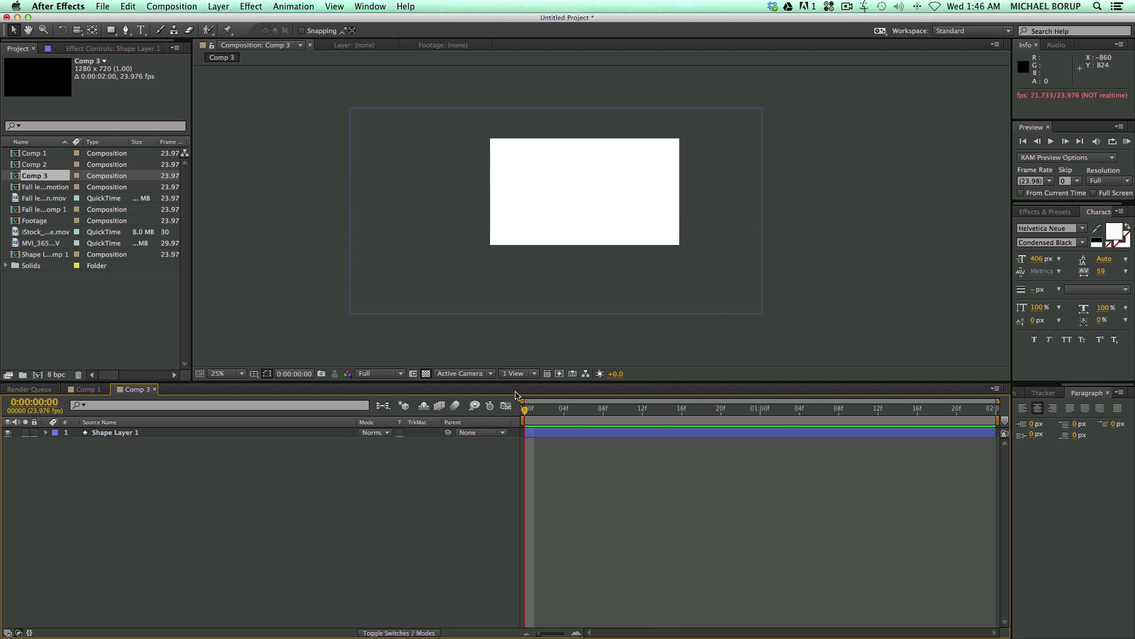
key(space)
Add Fall leaves slow motion.mov to Comp 3, keeping Shape Layer 1 above it.
click(23, 198)
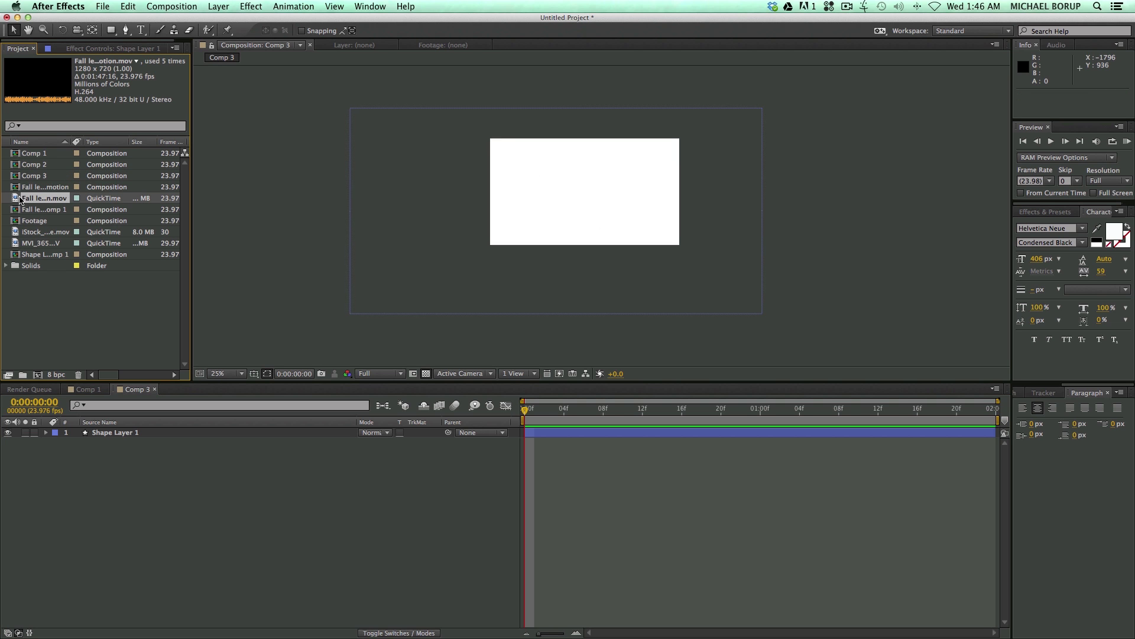
drag(14, 201, 591, 198)
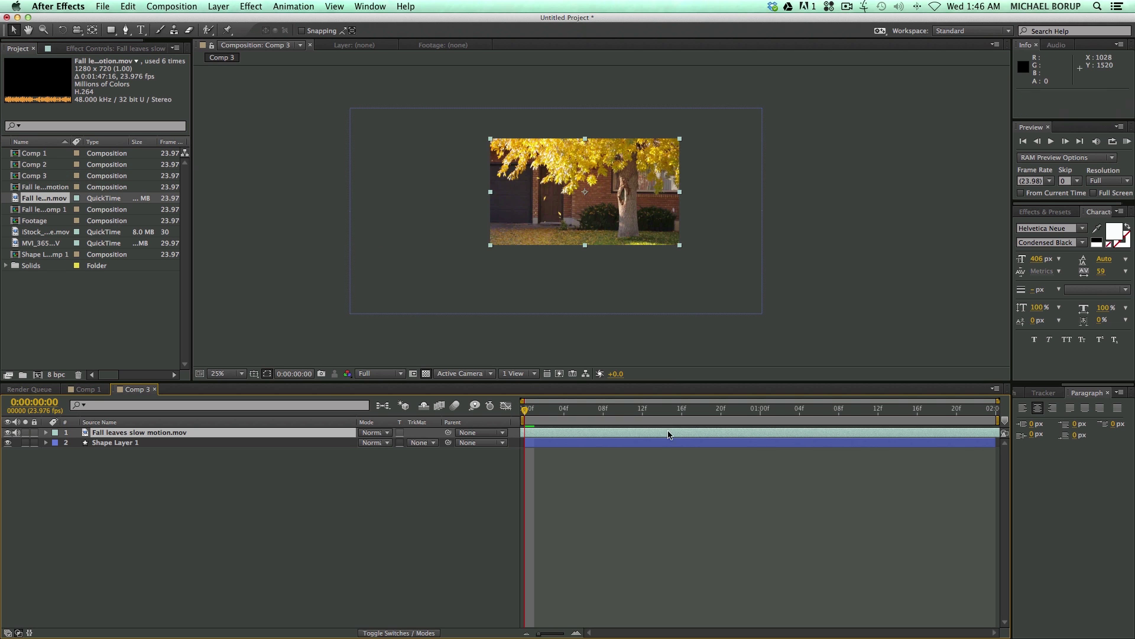
click(137, 442)
drag(137, 443, 138, 431)
Add MVI_3658.MOV to Comp 3 as the bottom layer.
click(33, 244)
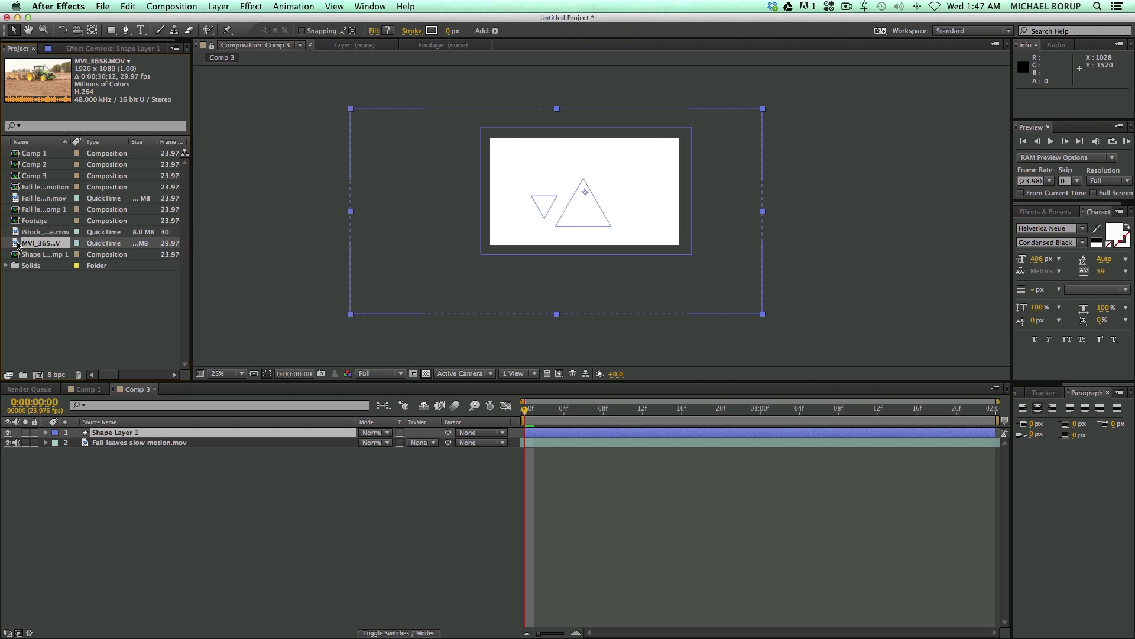
drag(16, 245, 586, 192)
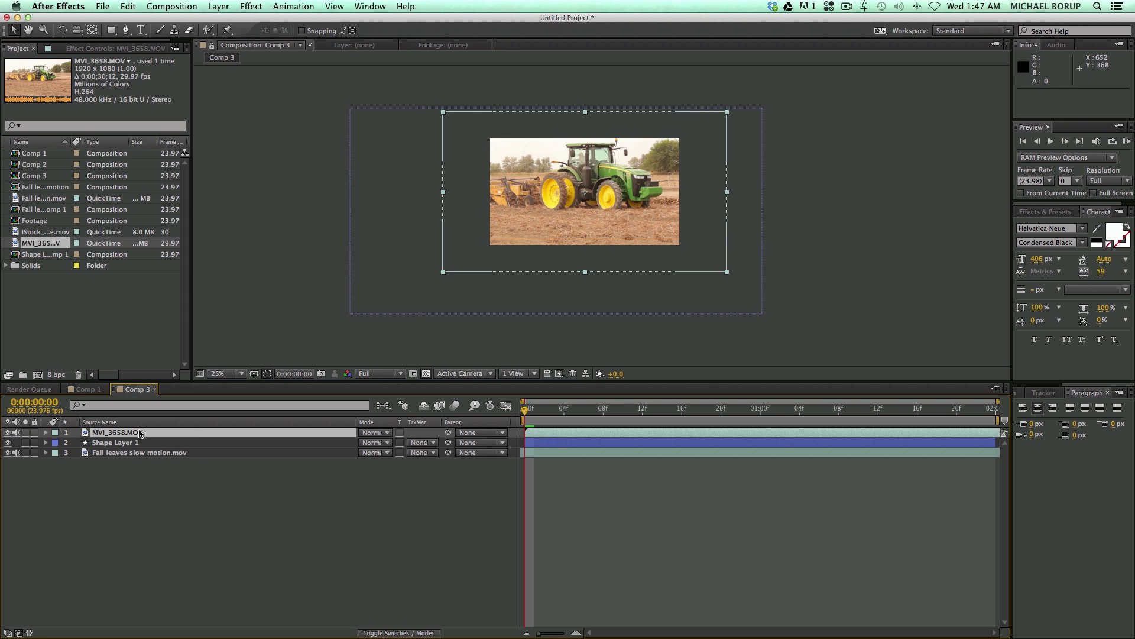
drag(140, 433, 139, 461)
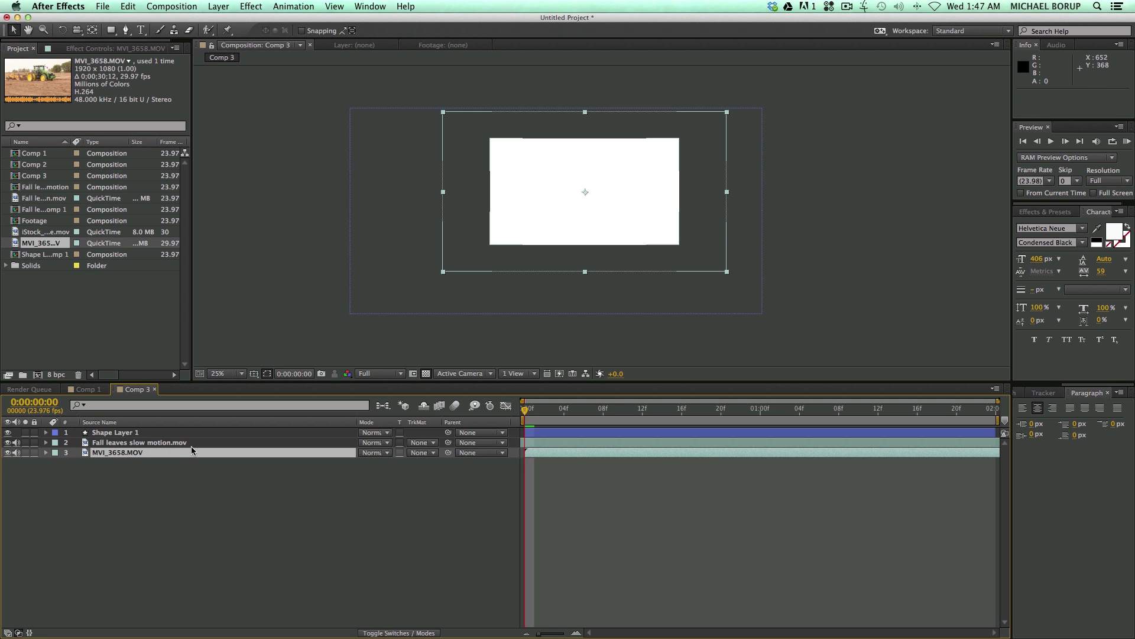
click(175, 442)
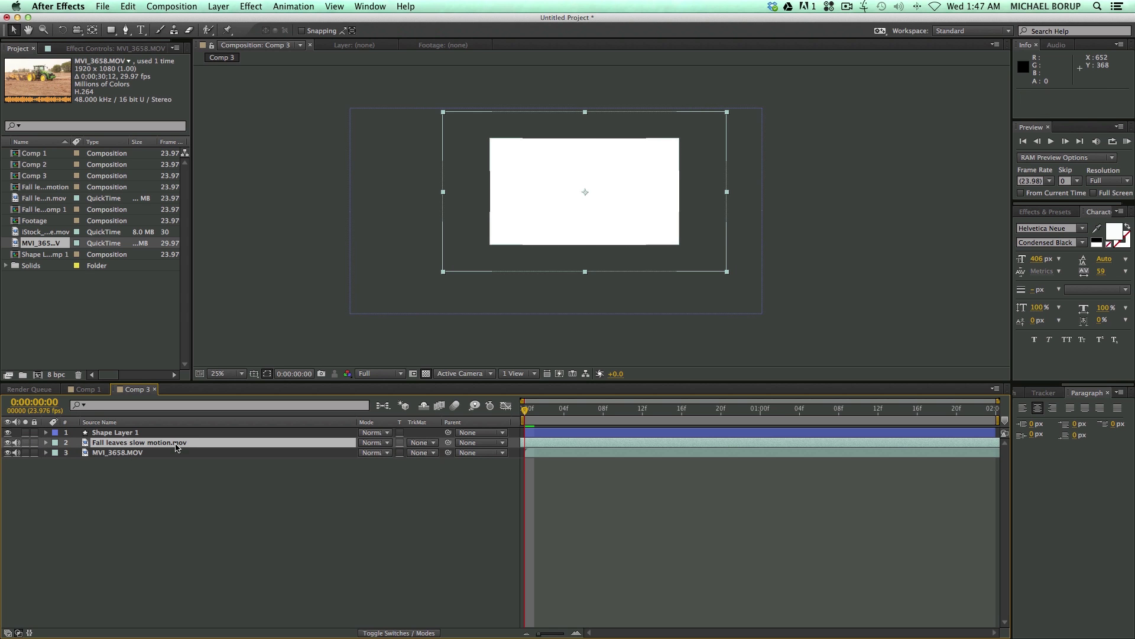
click(137, 432)
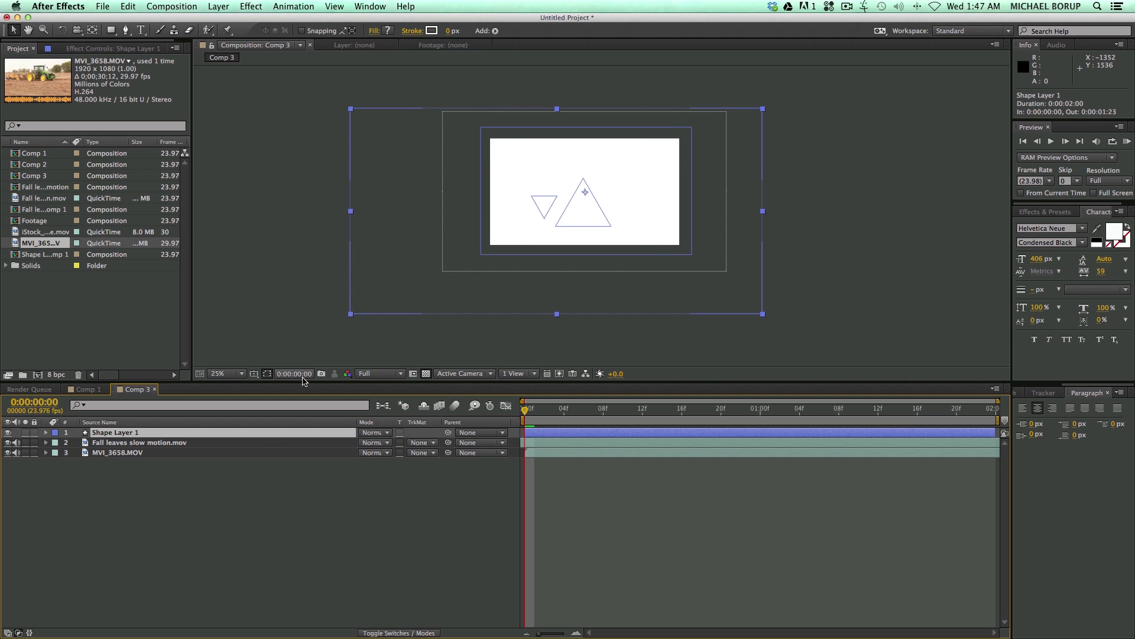
Set the fall leaves layer's TrkMat to Luma Matte "Shape Layer 1" and scrub the transition.
click(129, 445)
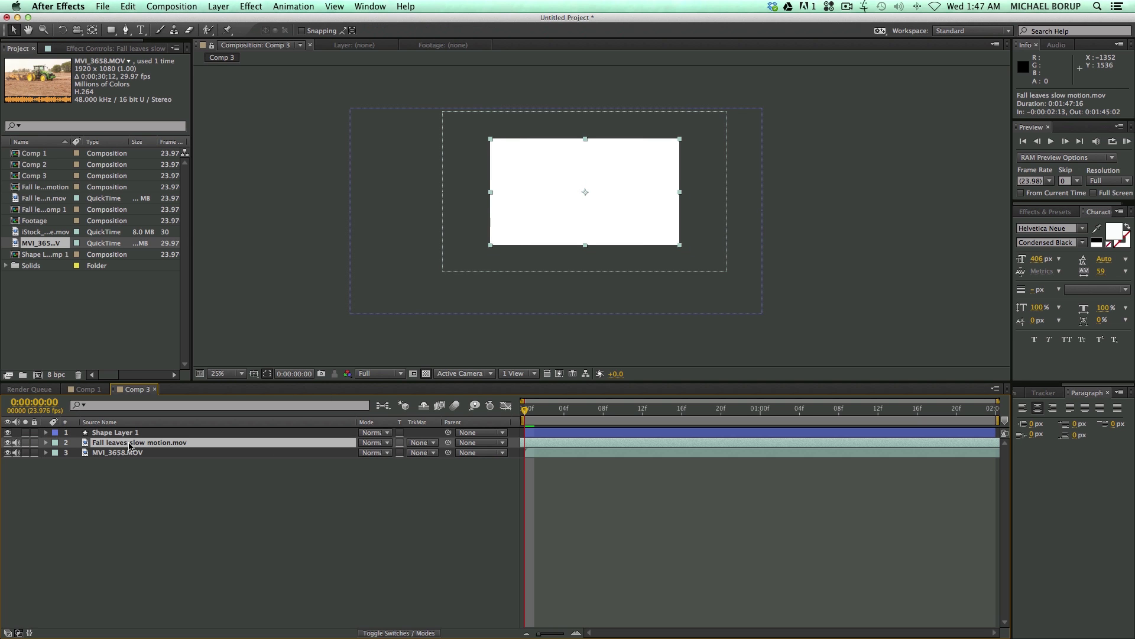
click(426, 443)
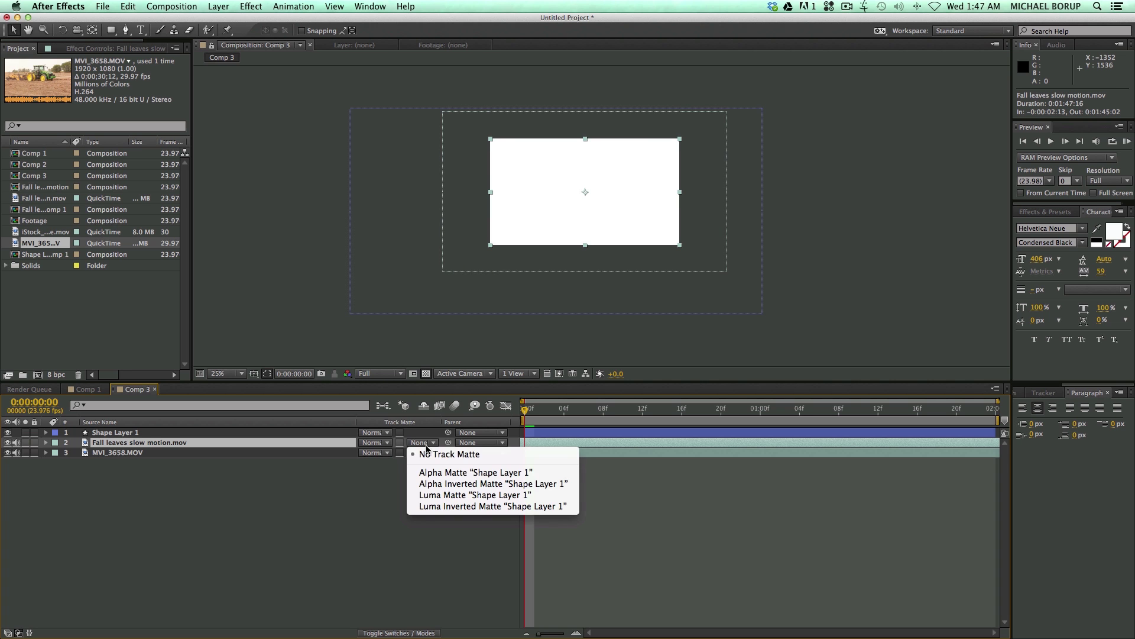
click(431, 495)
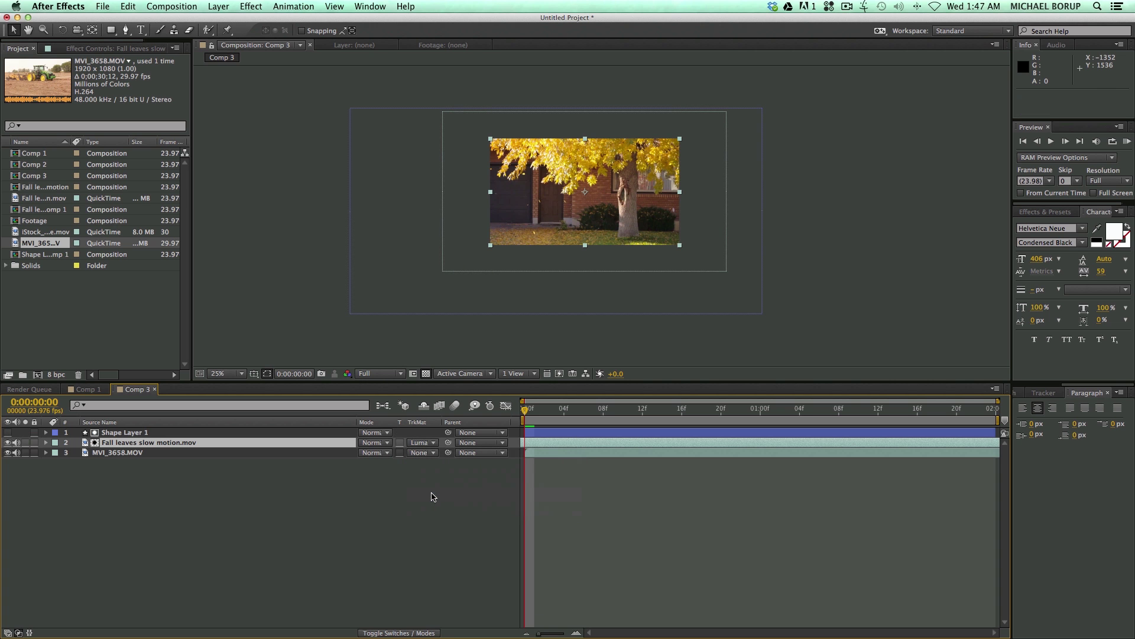
click(535, 411)
drag(557, 414, 524, 423)
Set the viewer magnification to Fit and preview the leaves-to-tractor transition.
click(225, 373)
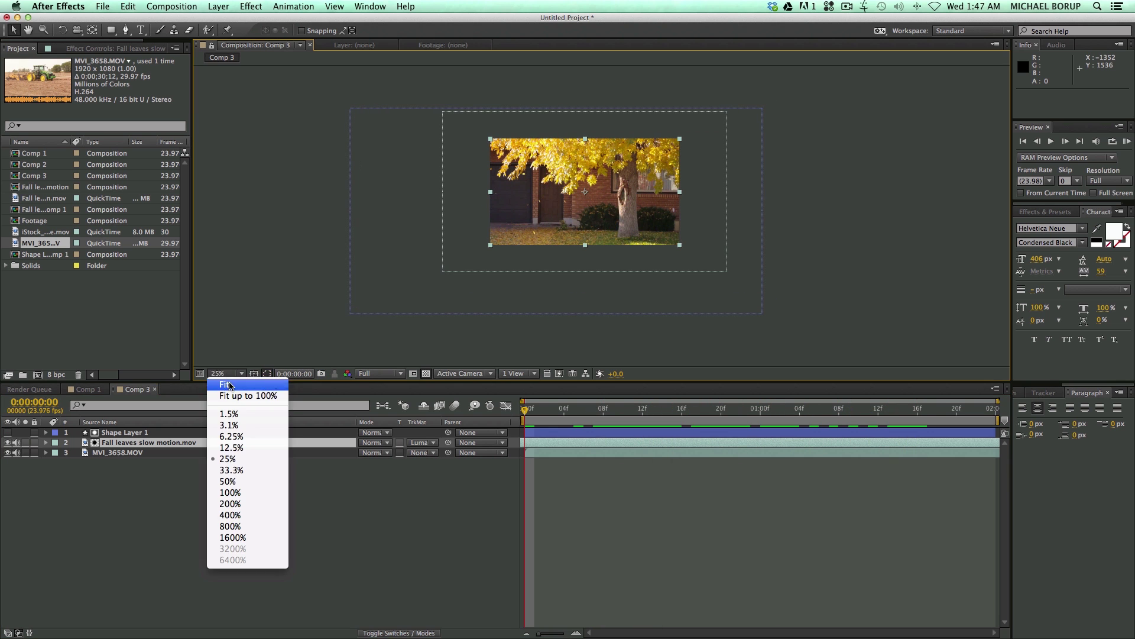
click(269, 377)
key(space)
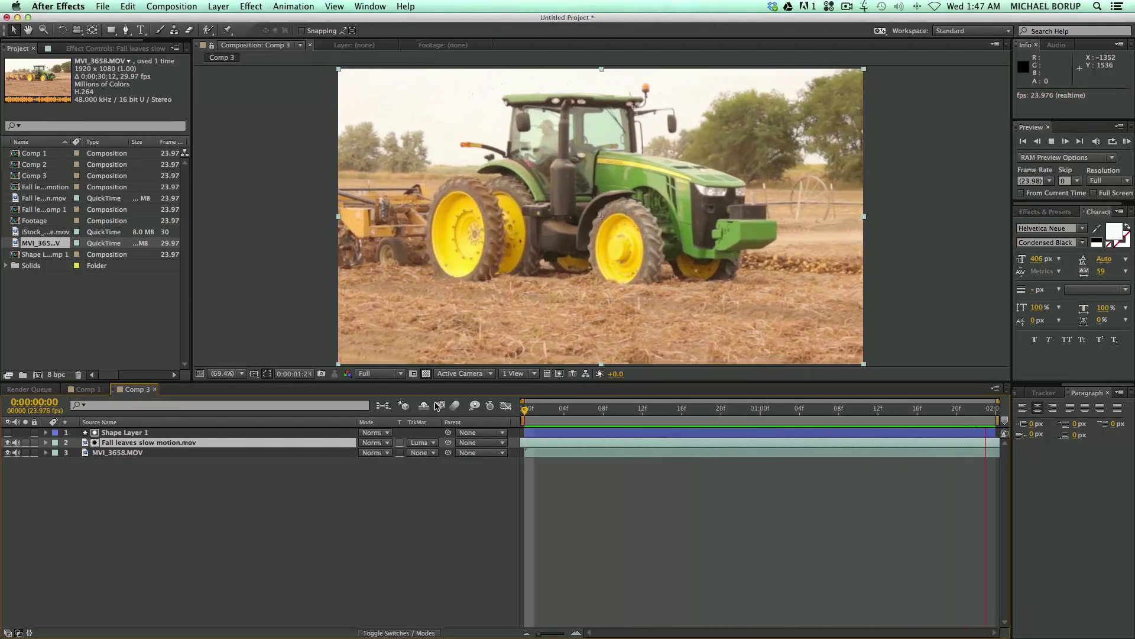
key(space)
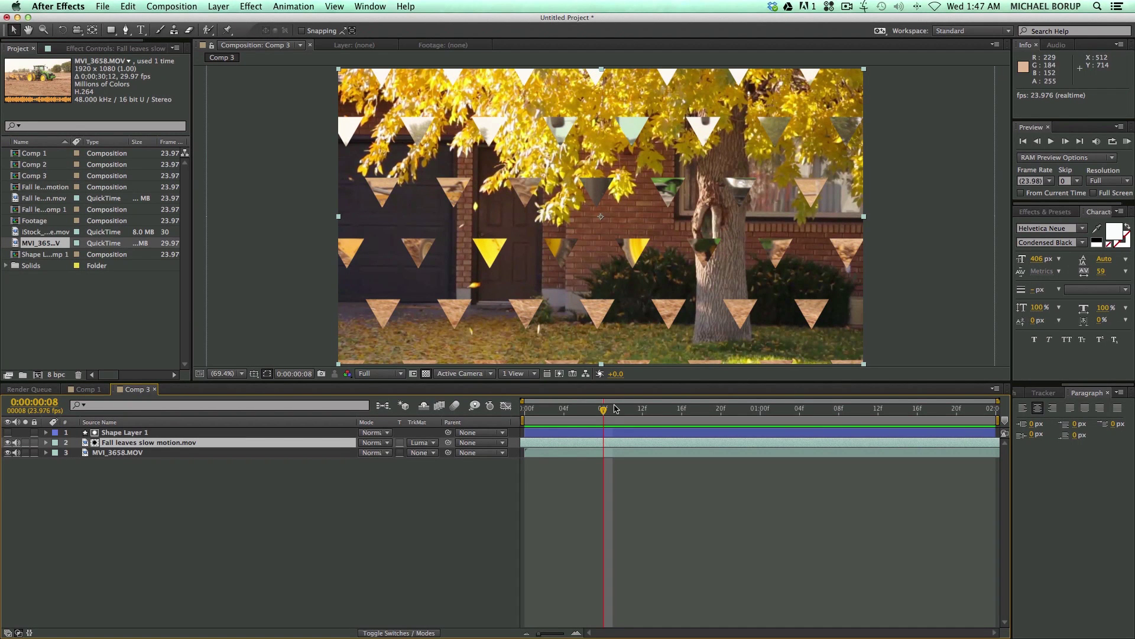
key(space)
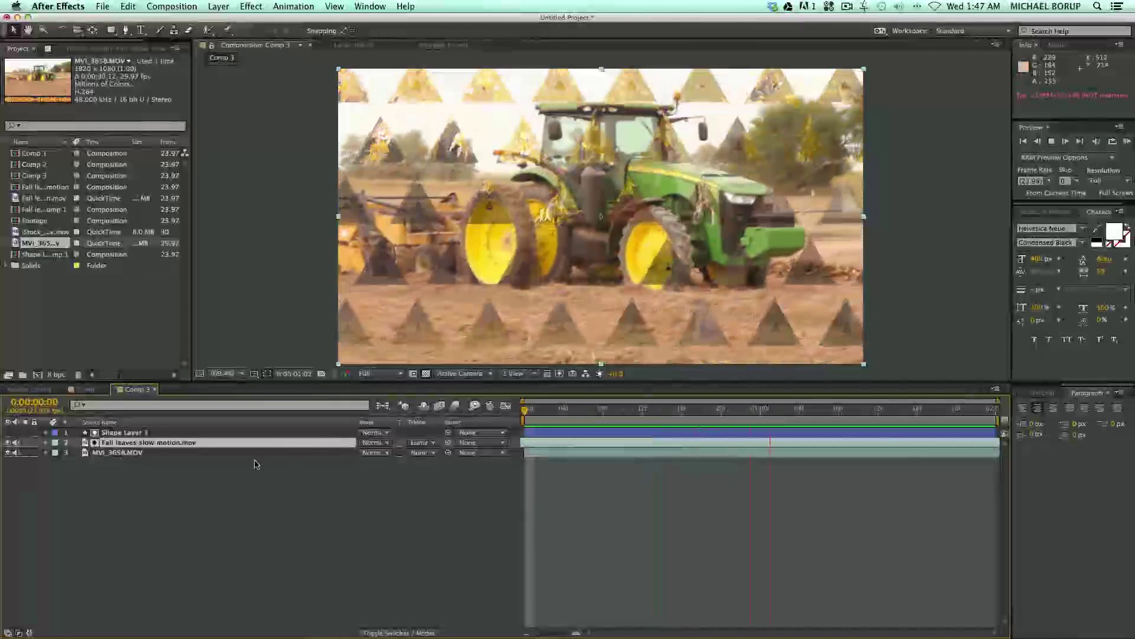
Turn Shape Layer 1's visibility back on and preview its triangle animation.
click(8, 433)
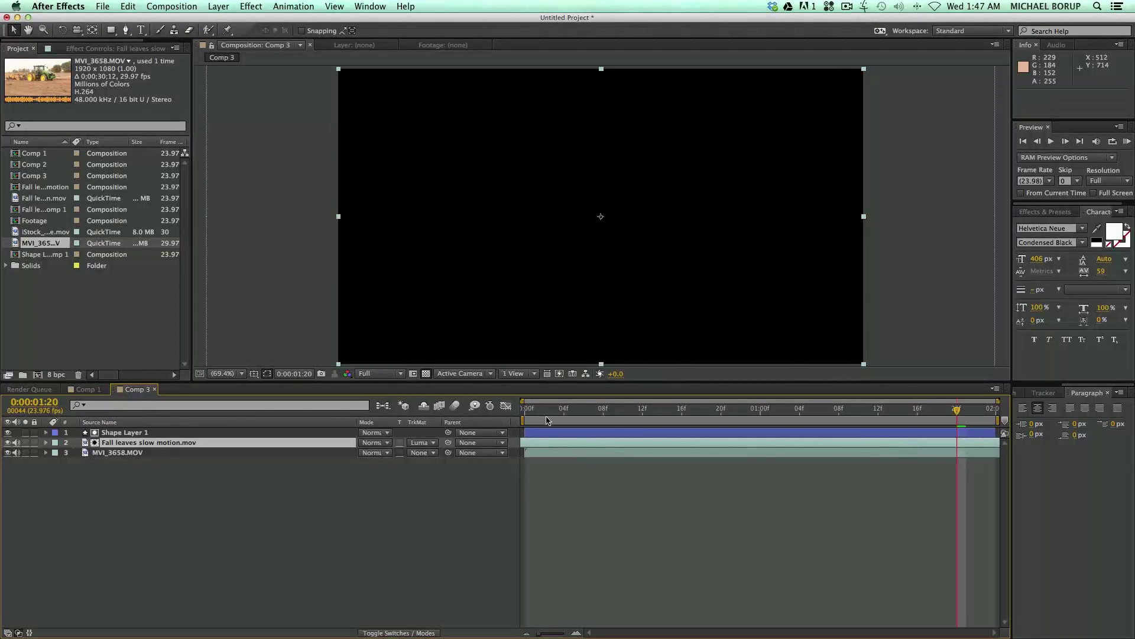
key(space)
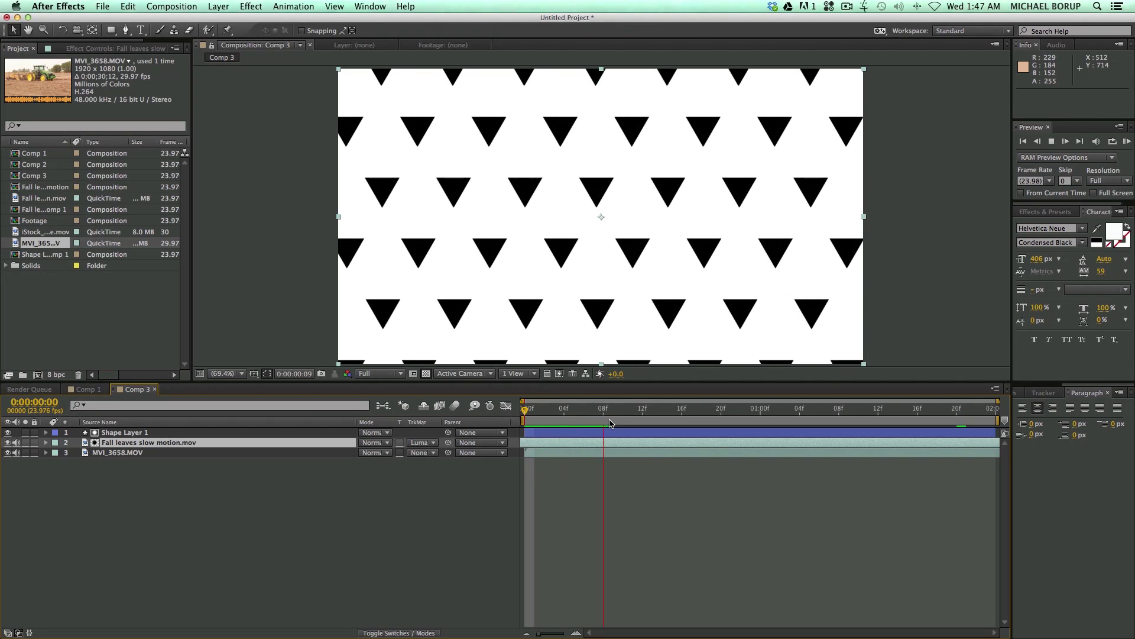
key(space)
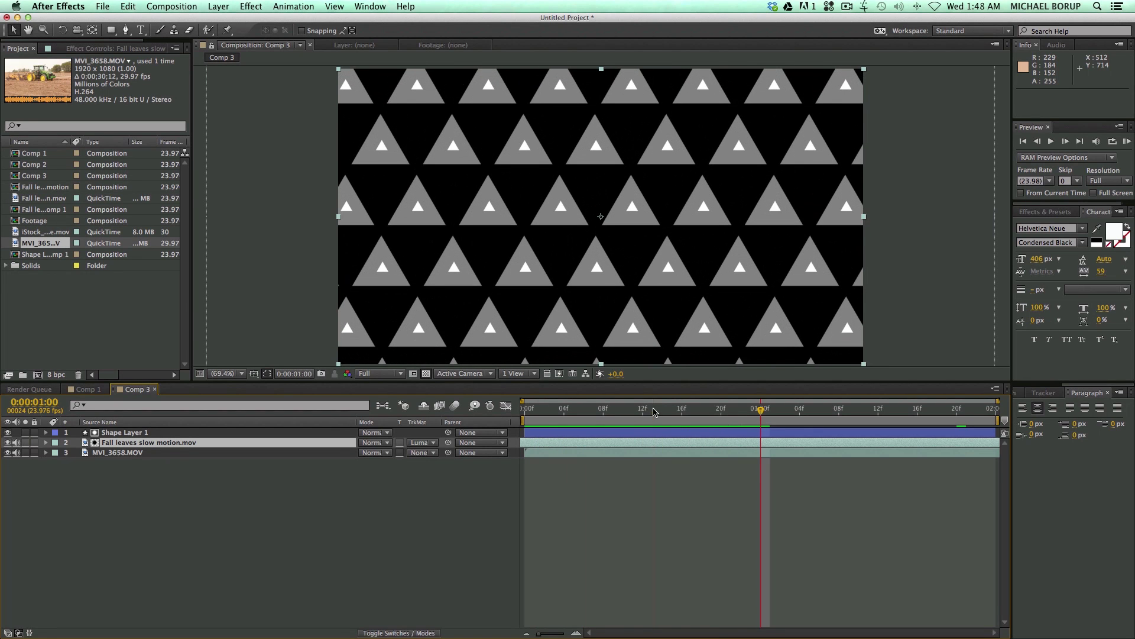
key(space)
Drag the current-time indicator back to 0:00:00:00, showing the plain white frame.
drag(873, 425, 515, 407)
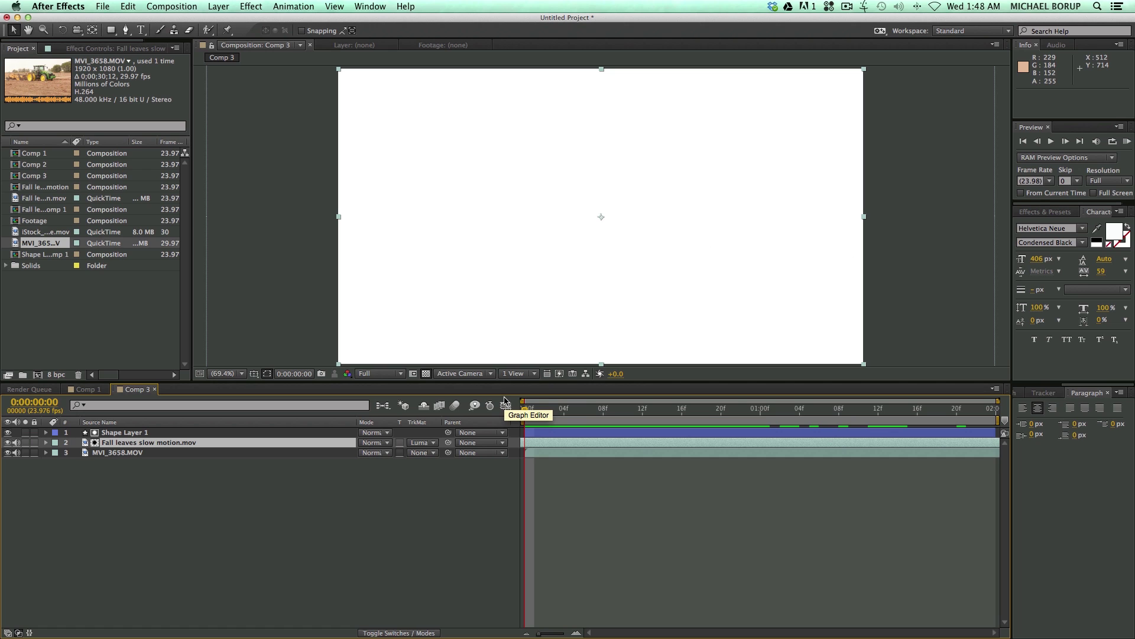